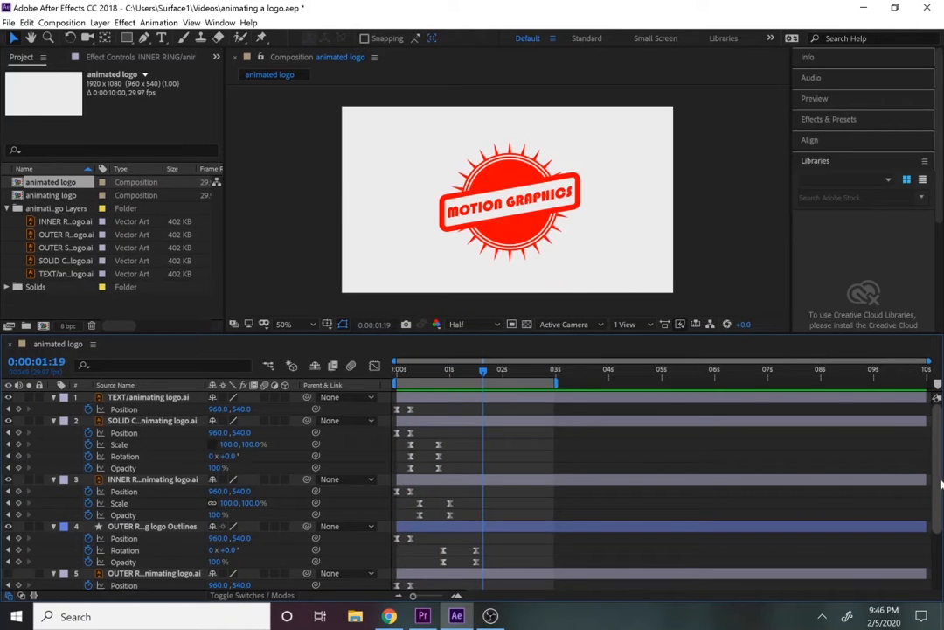
# Move the current time to 0:00:01:27 in the animated logo composition.
pyautogui.scroll(-3, 938, 486)
pyautogui.scroll(1, 937, 398)
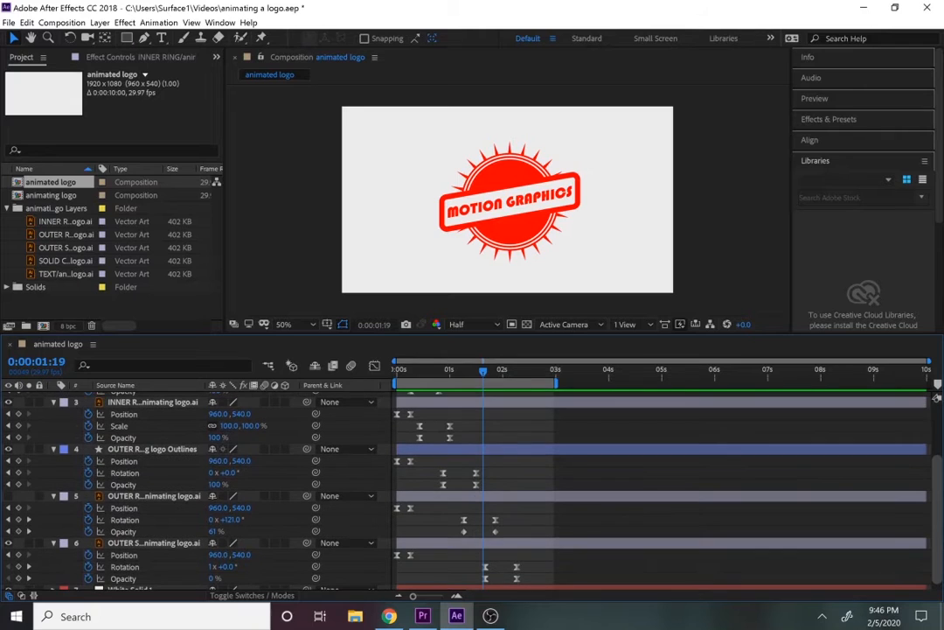
pyautogui.scroll(-1, 937, 398)
pyautogui.scroll(4, 927, 506)
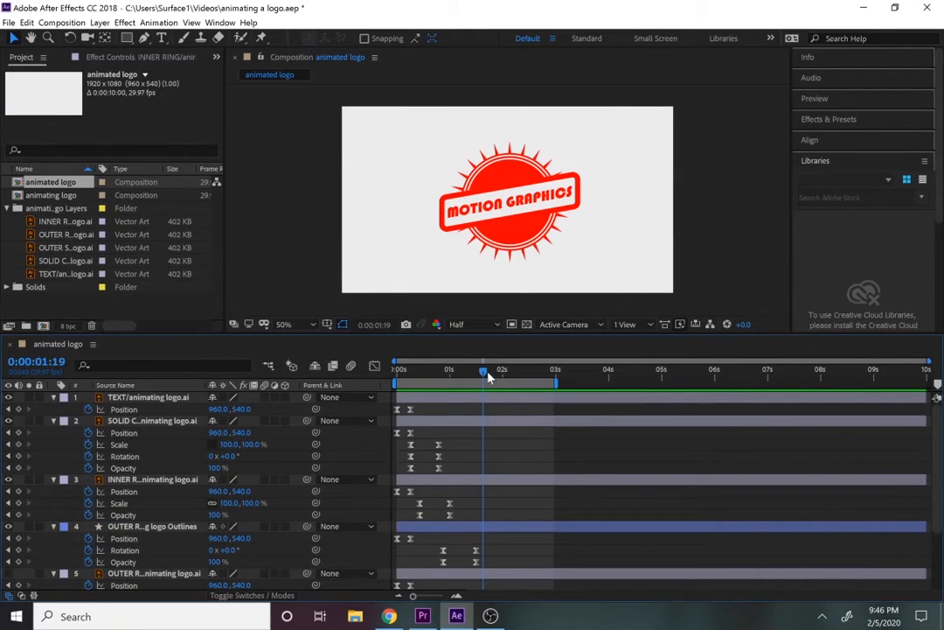
pyautogui.moveTo(483, 370)
pyautogui.mouseDown()
pyautogui.moveTo(396, 375)
pyautogui.moveTo(499, 374)
pyautogui.mouseUp()
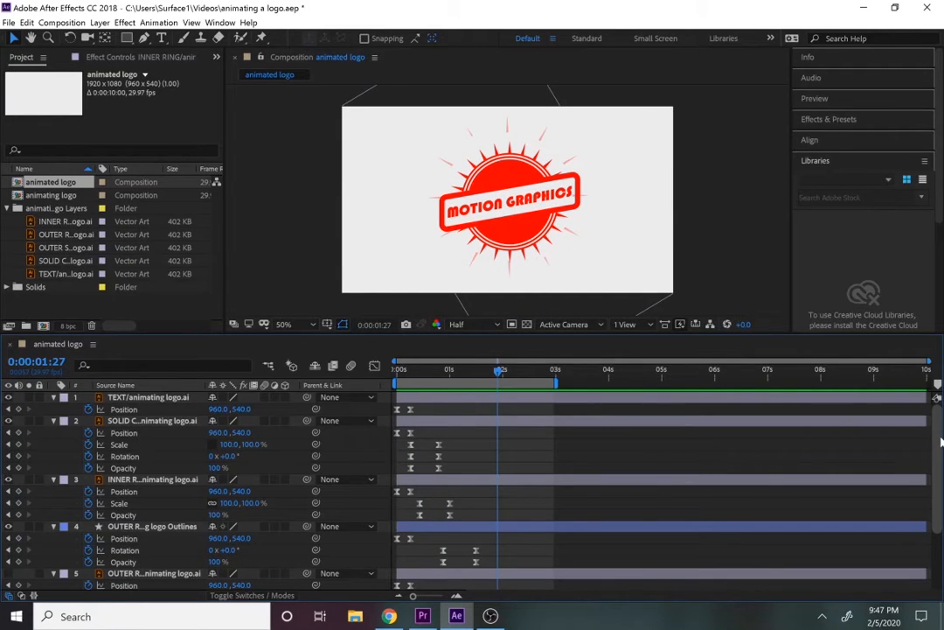
# Hide the White Solid 1 background layer and save the project.
pyautogui.scroll(-3, 941, 441)
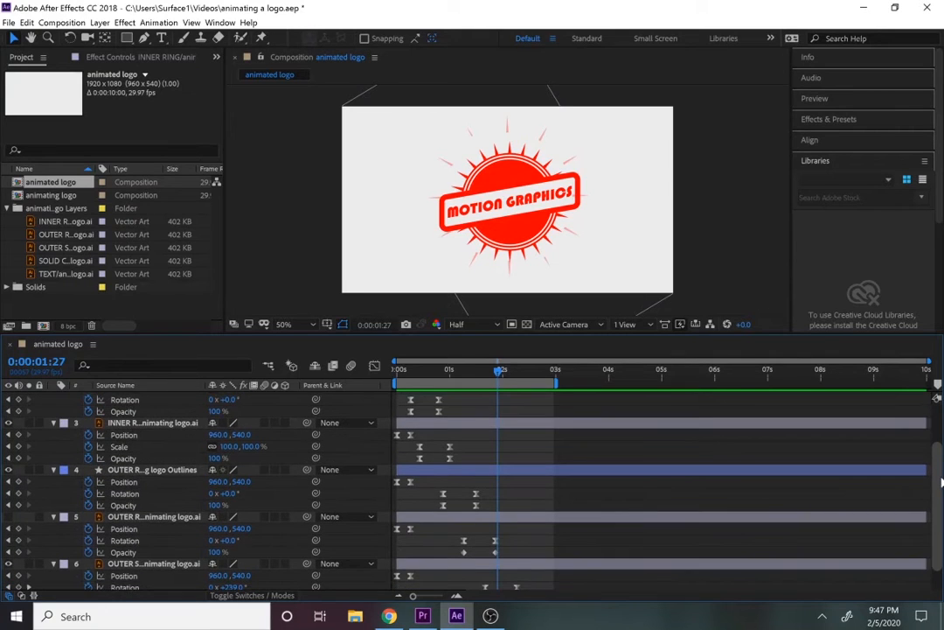
pyautogui.scroll(-2, 829, 577)
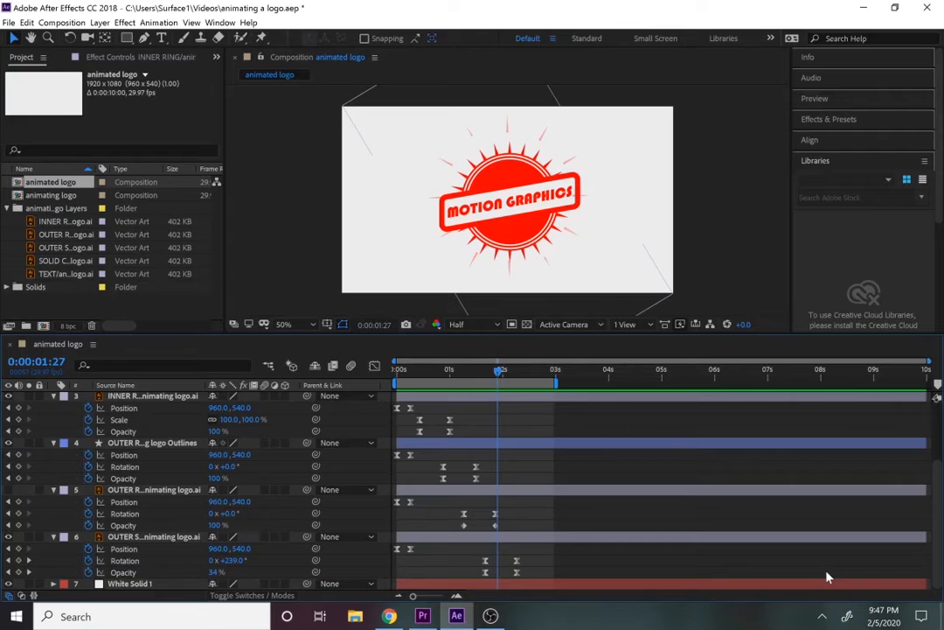
pyautogui.click(8, 585)
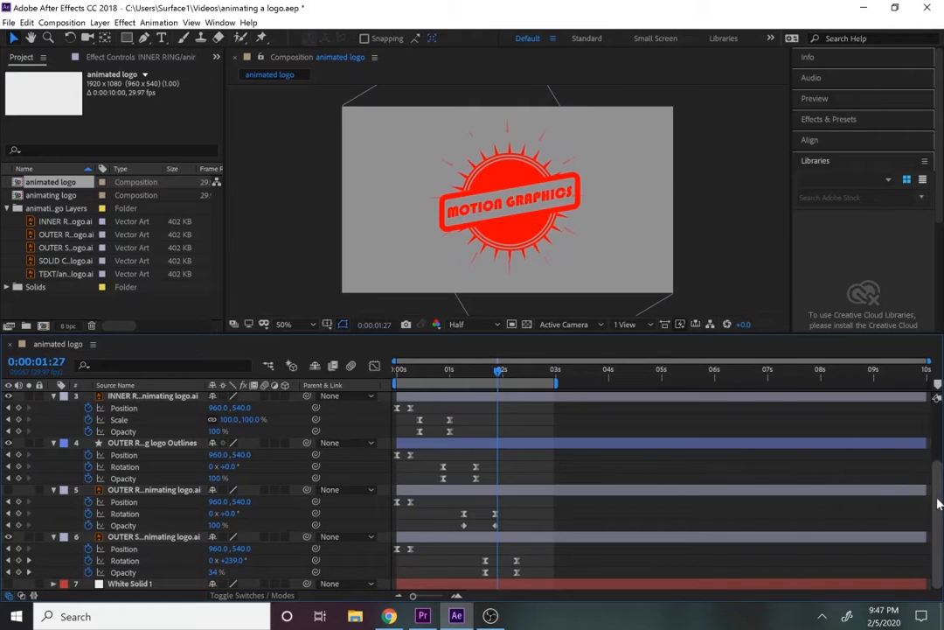
pyautogui.moveTo(932, 497); pyautogui.dragTo(938, 434)
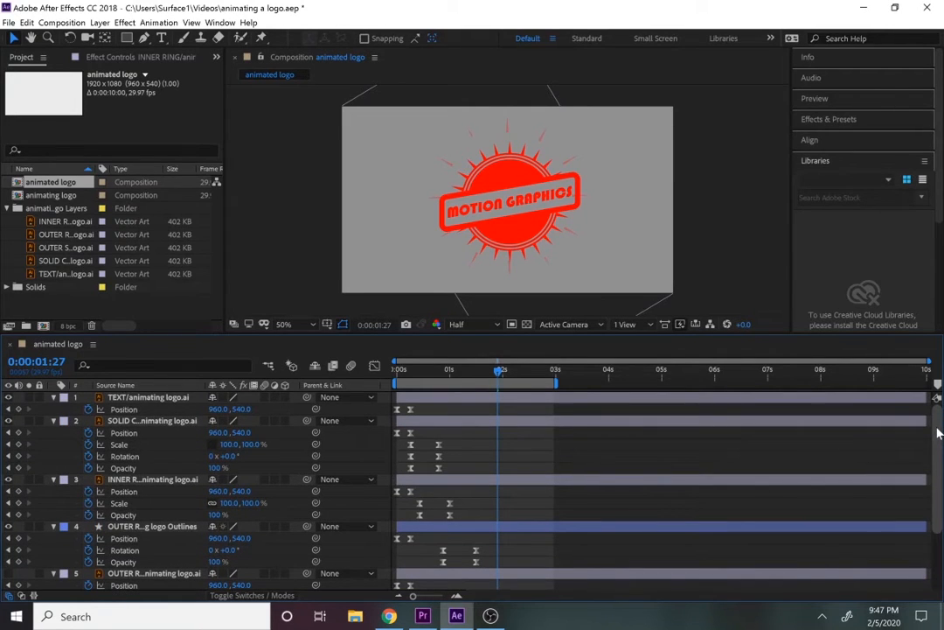
pyautogui.hotkey('ctrl', 's')
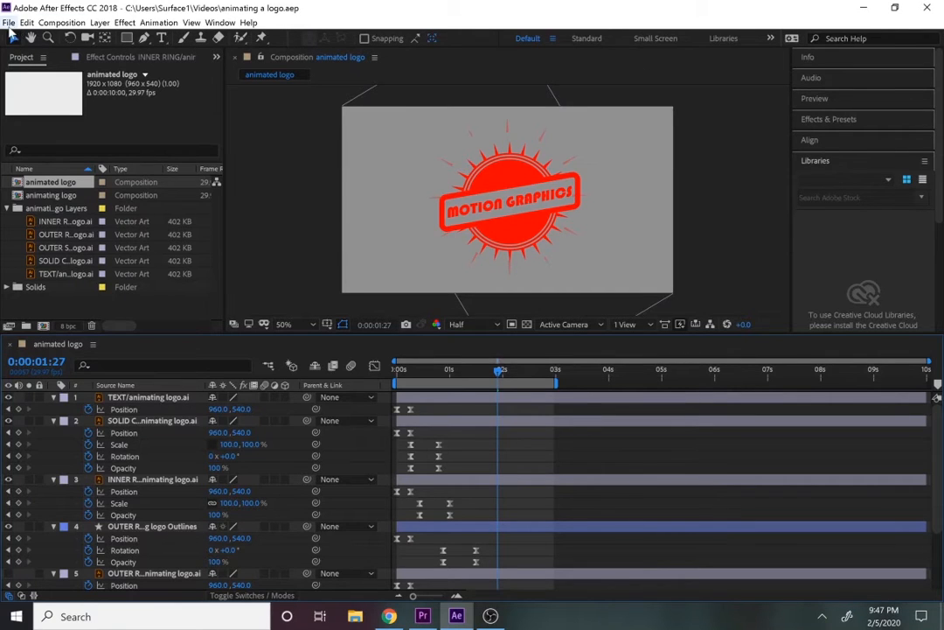
# Check which folder holds the project file in the Save As dialog, without saving a new version.
pyautogui.click(9, 22)
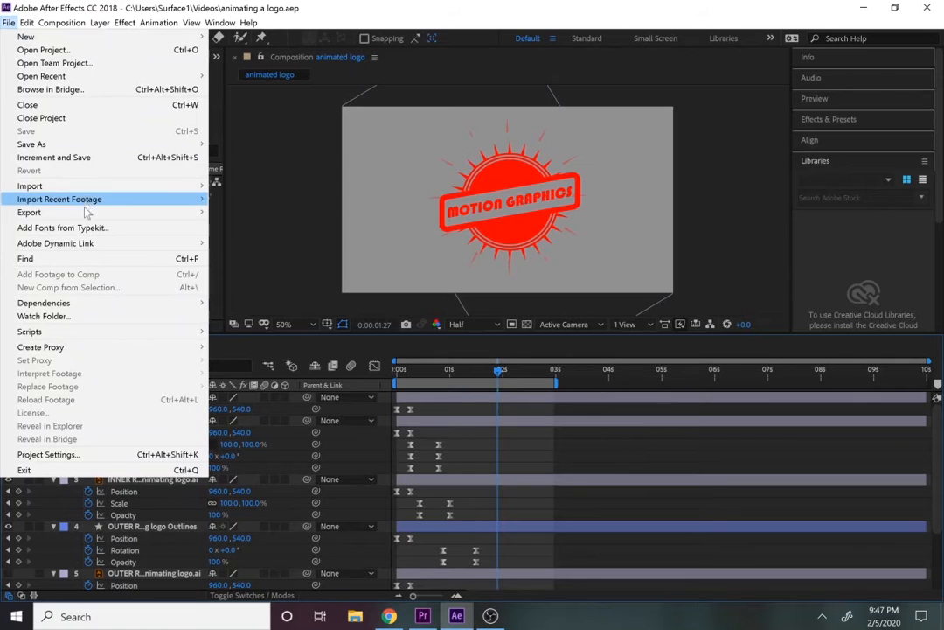
pyautogui.moveTo(48, 149)
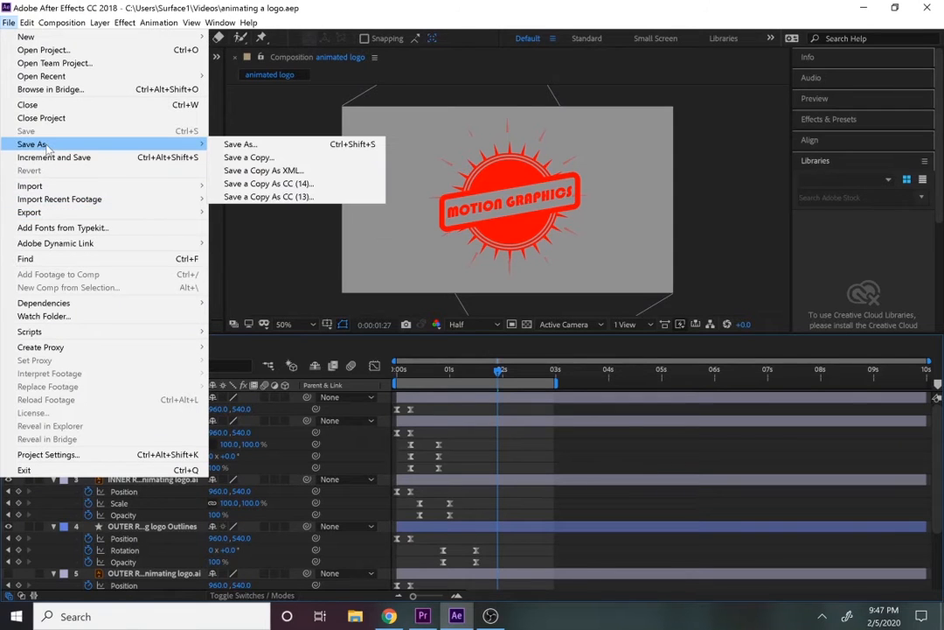
pyautogui.click(236, 145)
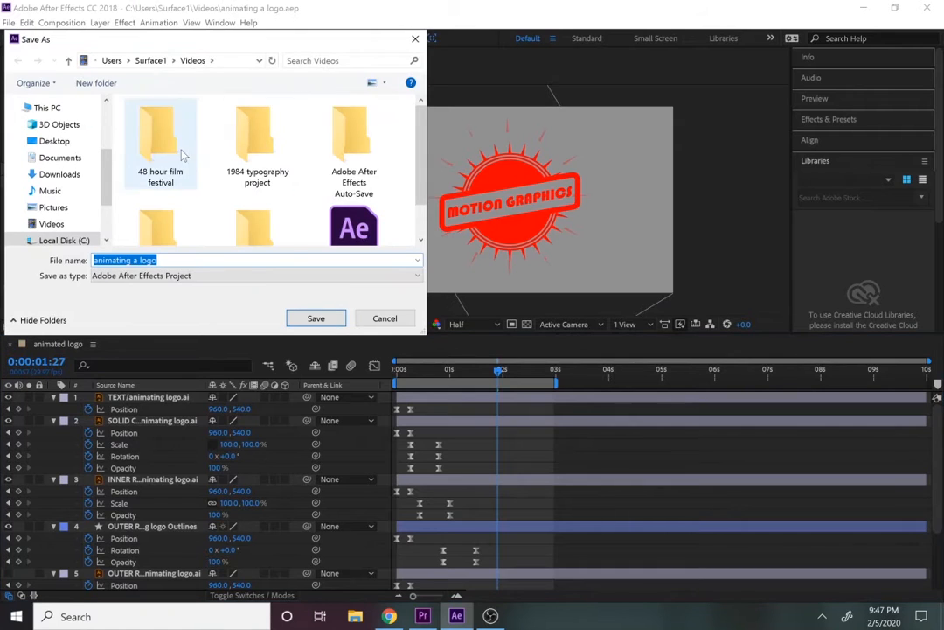
pyautogui.scroll(-2, 400, 179)
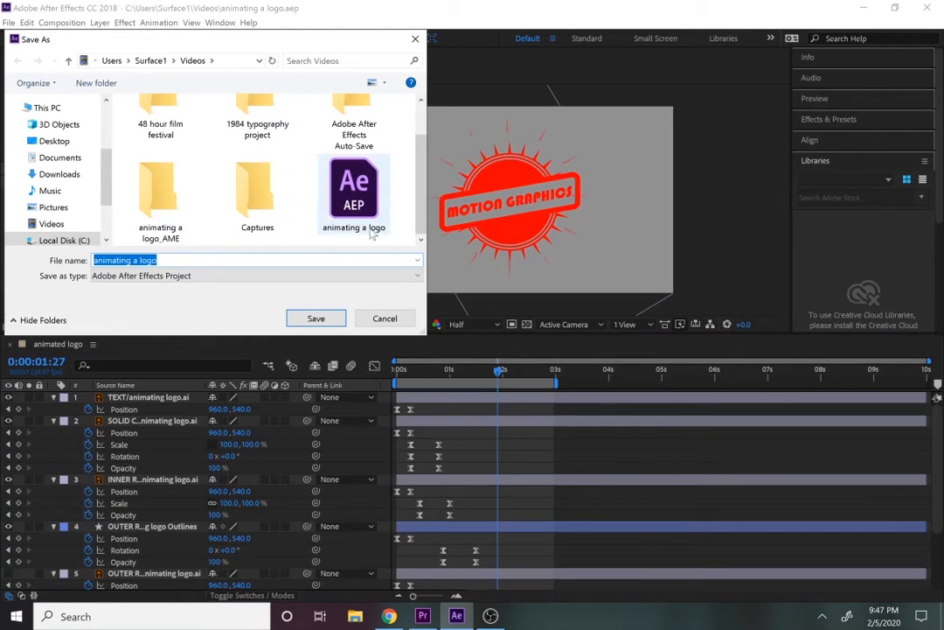
pyautogui.click(385, 318)
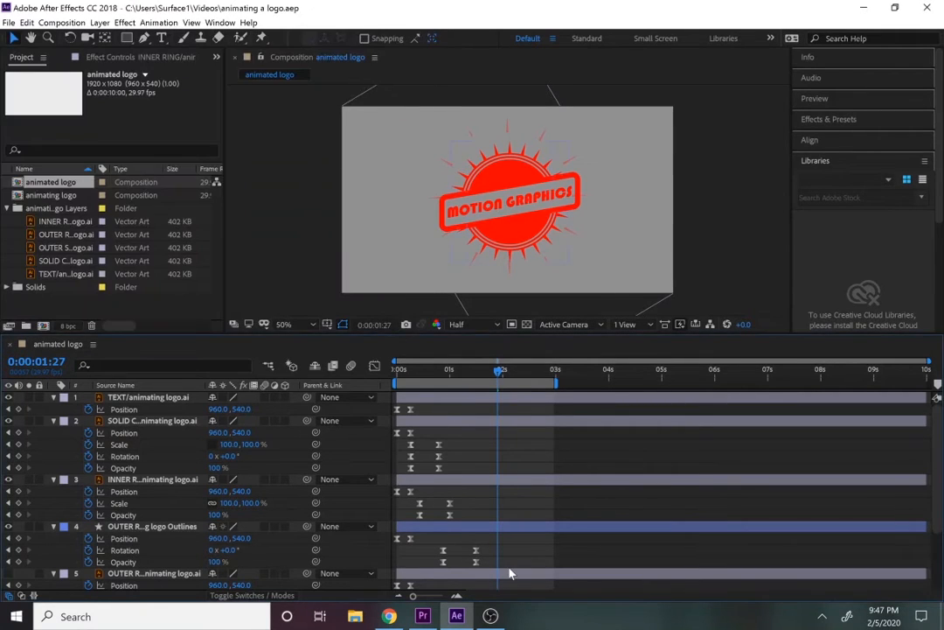
# Switch to Premiere Pro, create a new project named "motion graphics 1", and answer Yes to the audio device prompt.
pyautogui.click(425, 617)
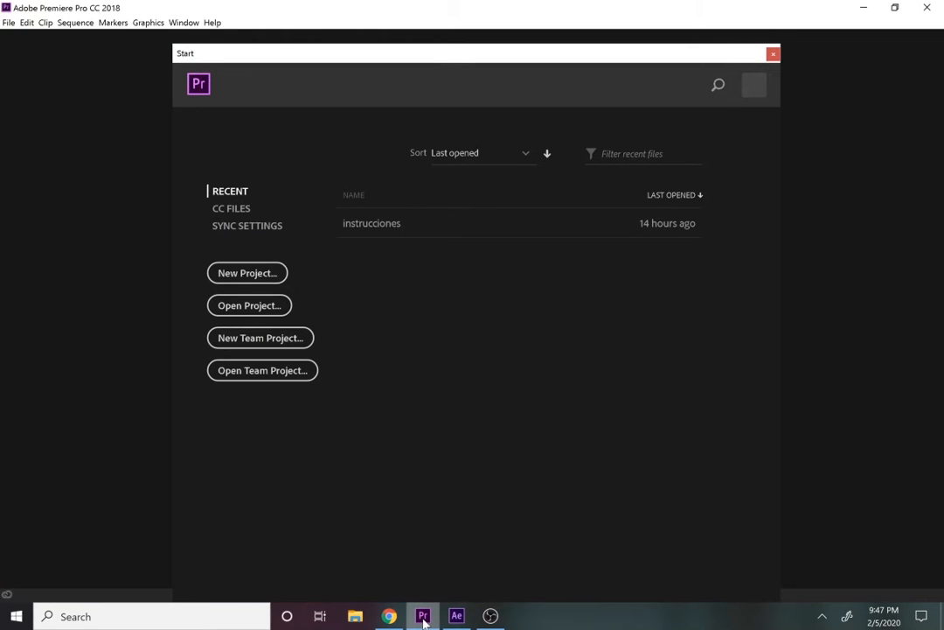
pyautogui.click(258, 276)
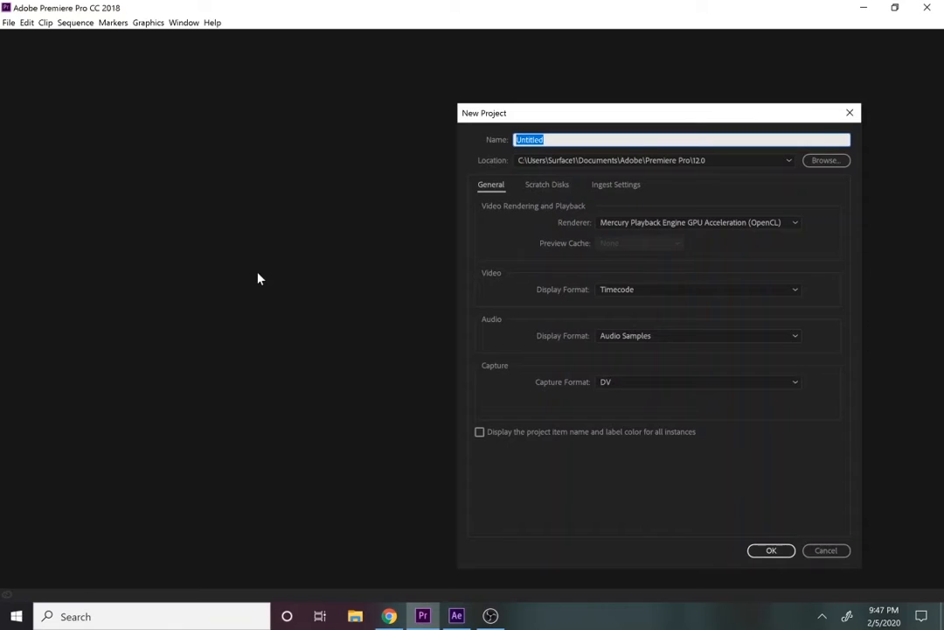
pyautogui.write('motion graphics 1')
pyautogui.press('Return')
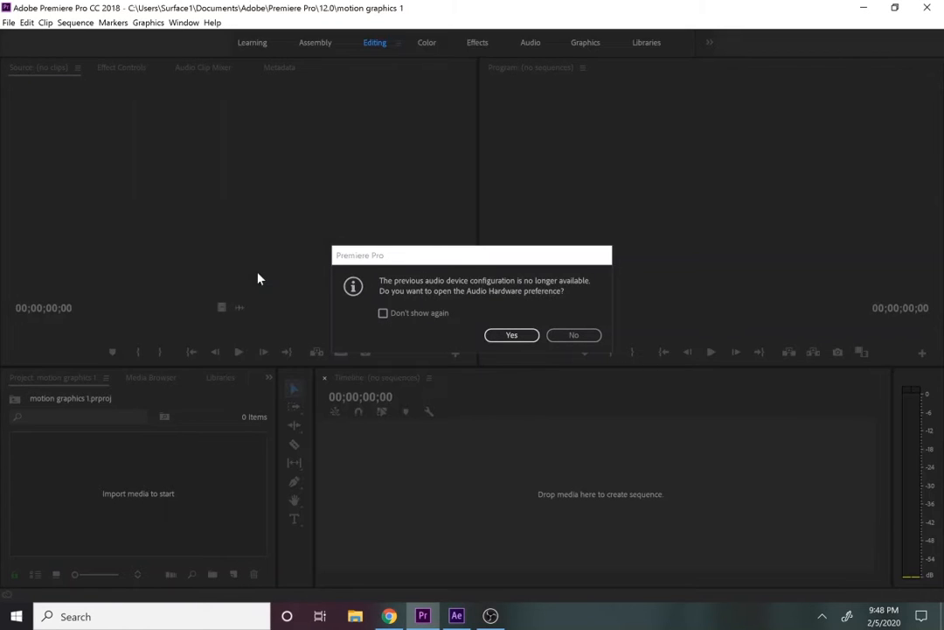
pyautogui.click(524, 334)
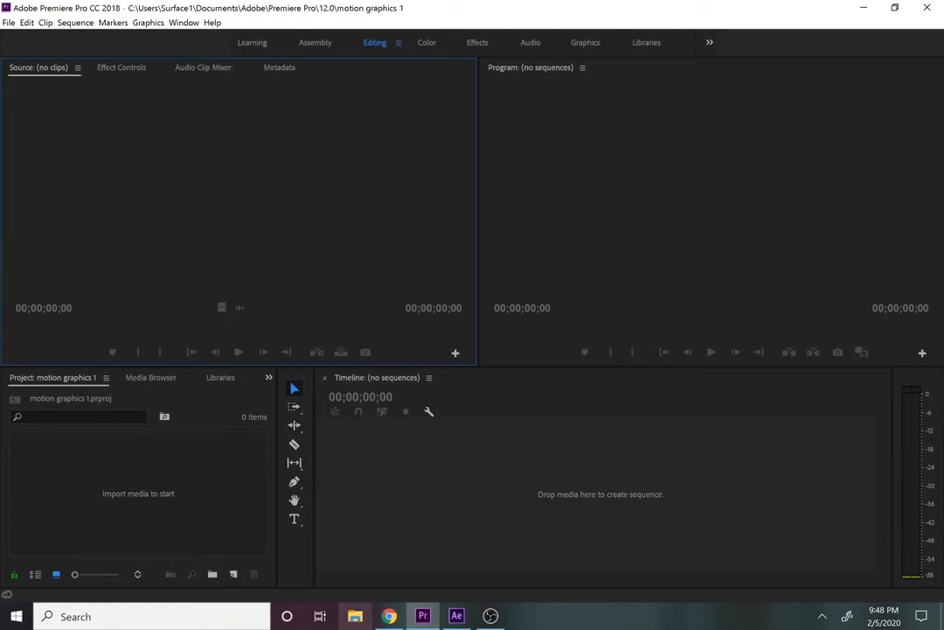
# Show the contents of the Videos folder in File Explorer.
pyautogui.click(367, 617)
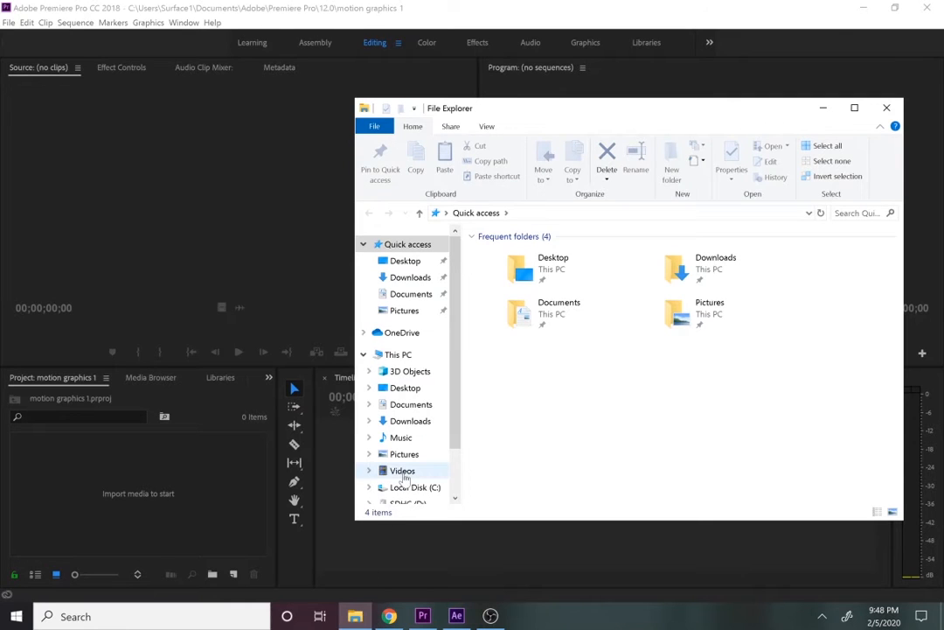
pyautogui.click(403, 471)
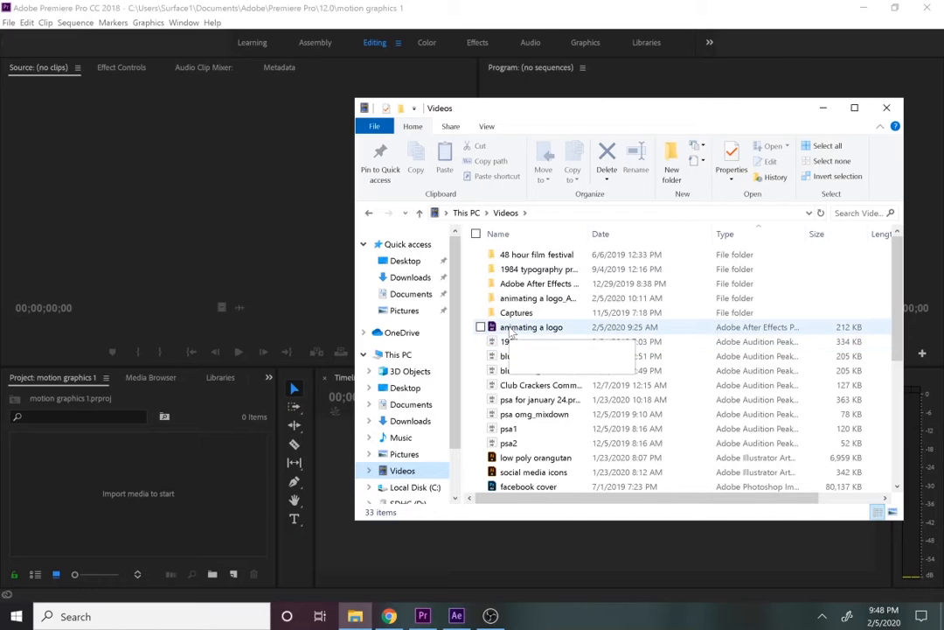
pyautogui.click(310, 269)
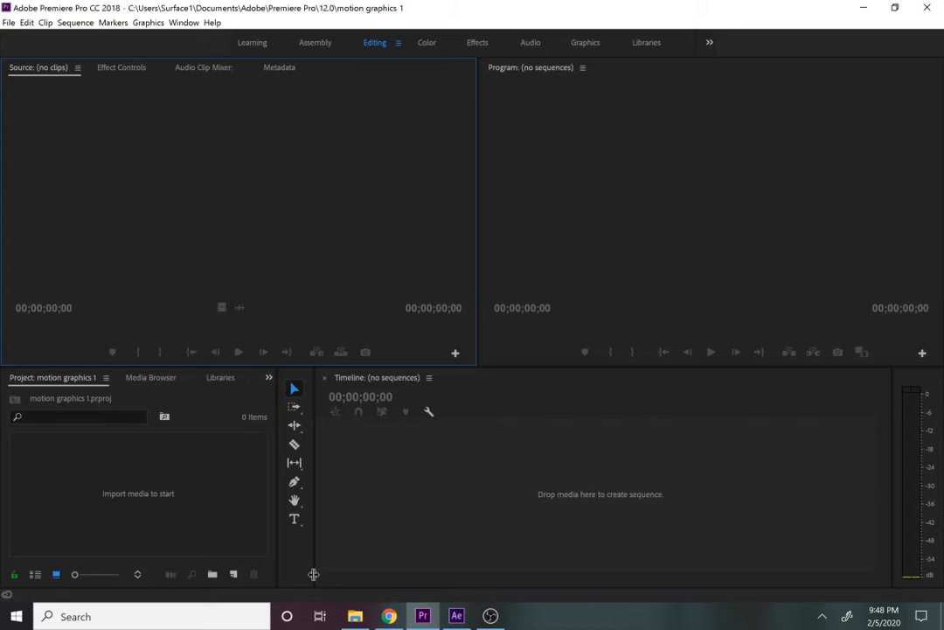
pyautogui.click(455, 616)
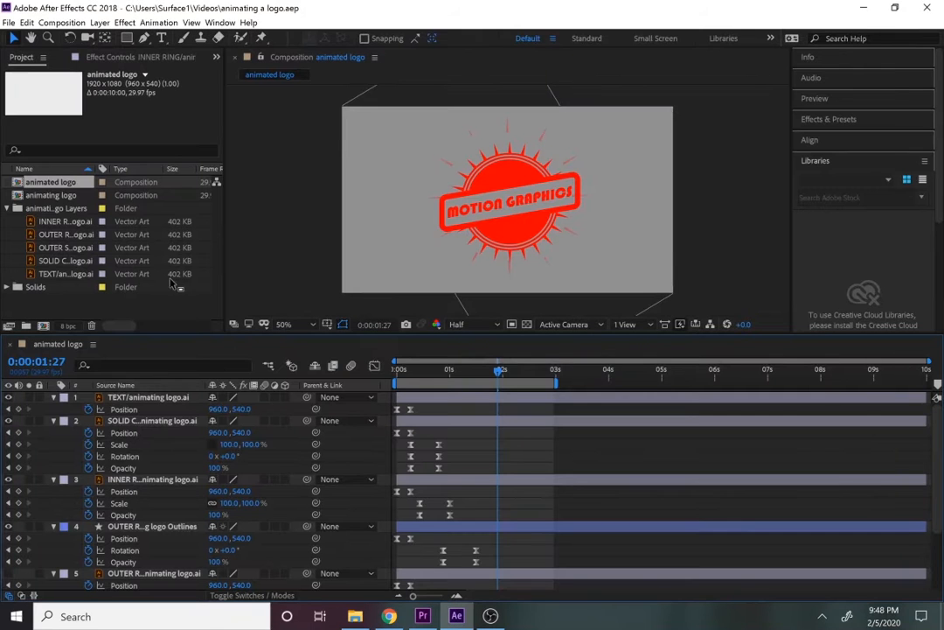
pyautogui.click(22, 58)
pyautogui.click(425, 618)
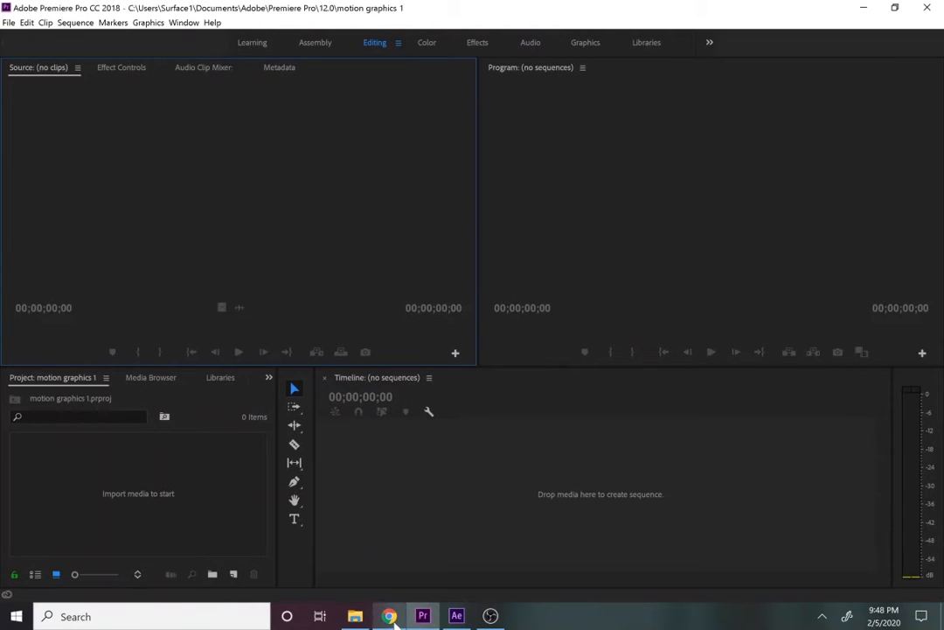
# Bring the After Effects project file "animating a logo" from the Videos folder into the Premiere Pro project.
pyautogui.click(360, 617)
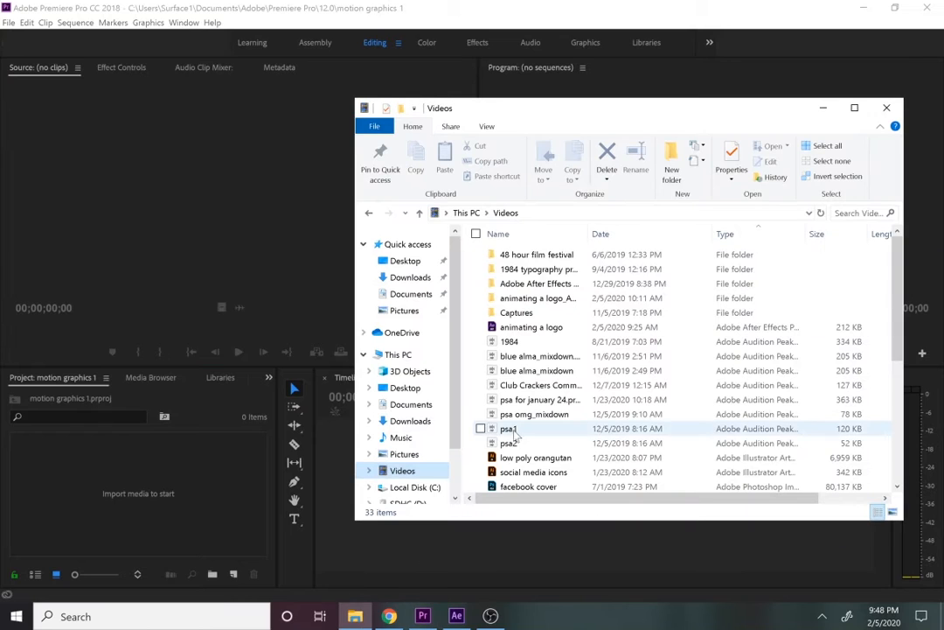
pyautogui.click(539, 328)
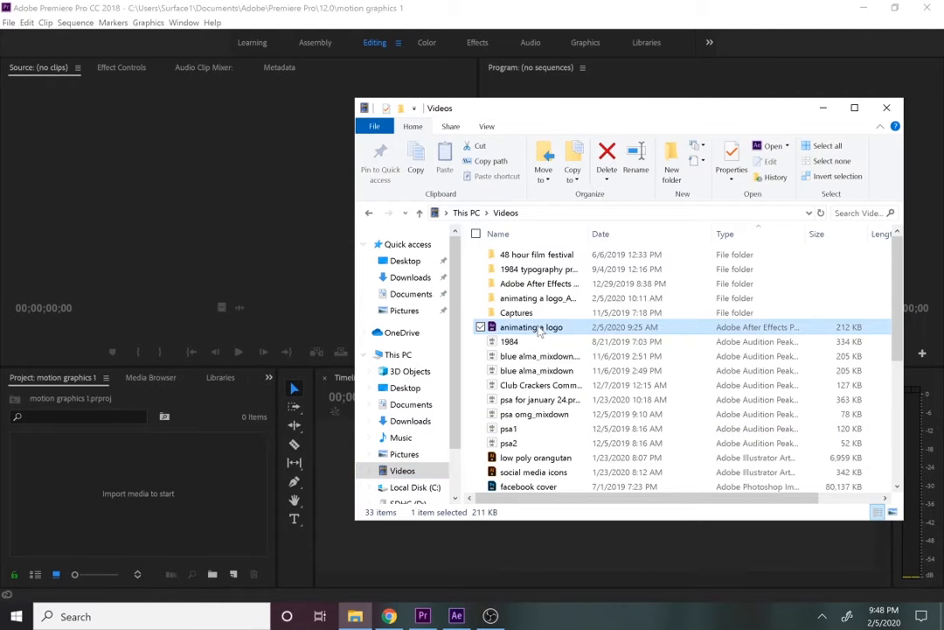
pyautogui.moveTo(539, 330); pyautogui.dragTo(189, 501)
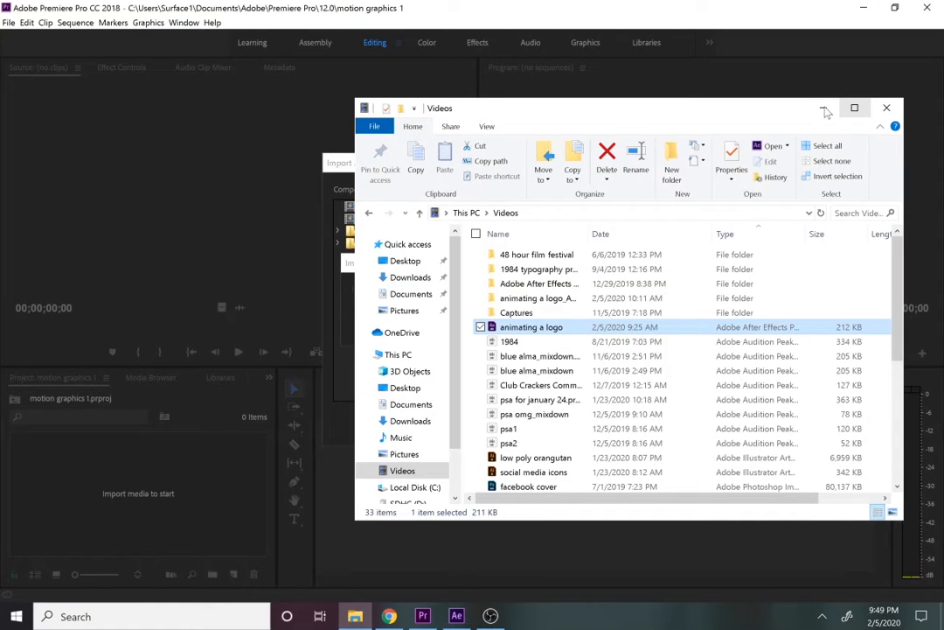
pyautogui.click(425, 617)
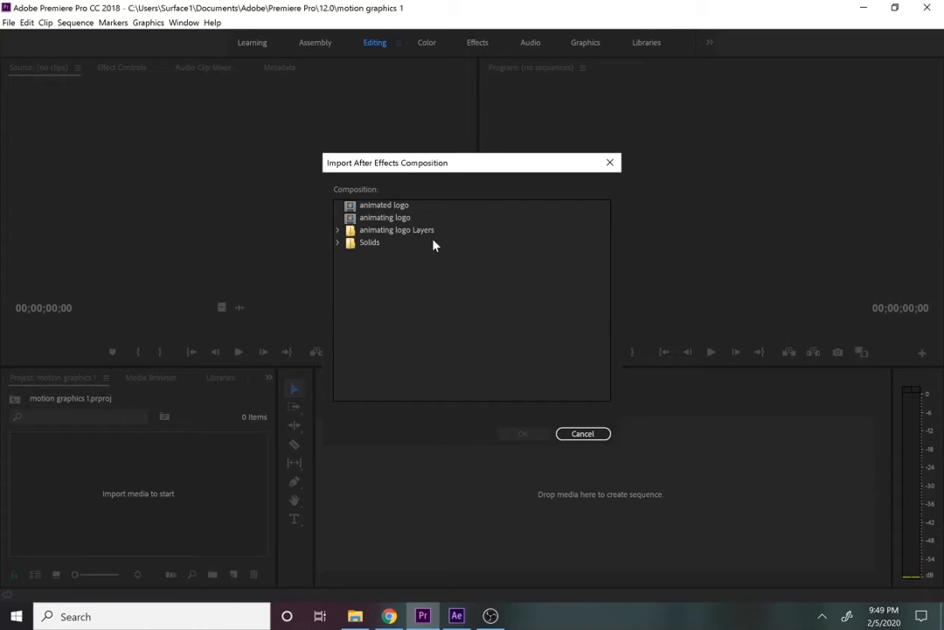
# Choose the "animated logo" composition in the Import After Effects Composition dialog and import it.
pyautogui.click(456, 616)
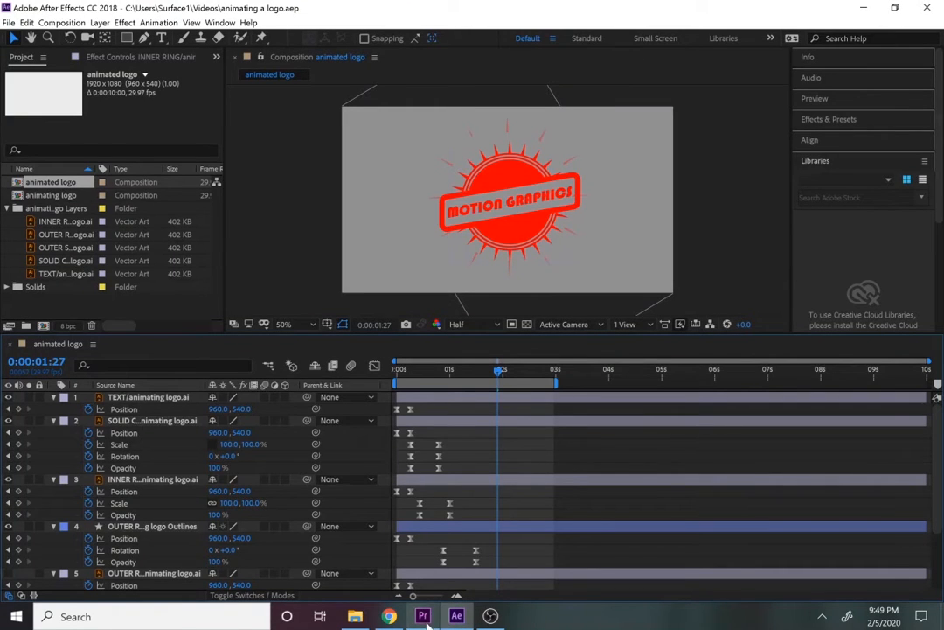
pyautogui.click(456, 618)
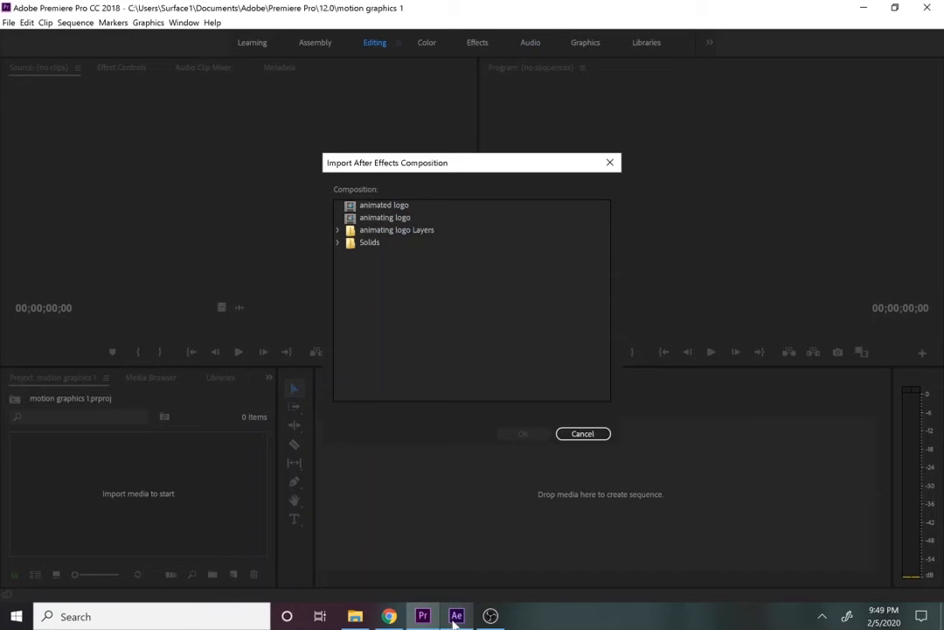
pyautogui.click(376, 207)
pyautogui.click(523, 435)
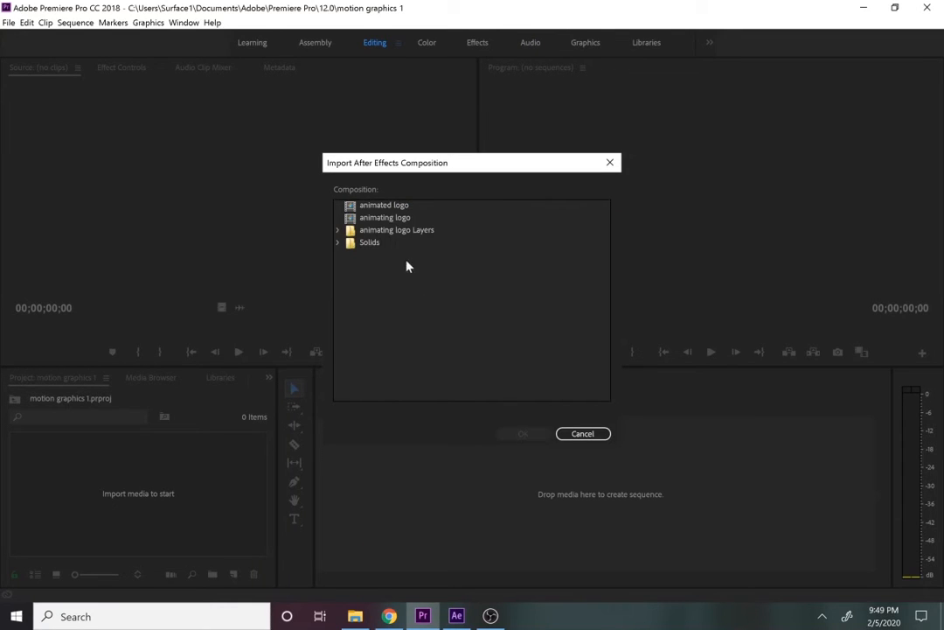
pyautogui.click(390, 206)
pyautogui.click(516, 433)
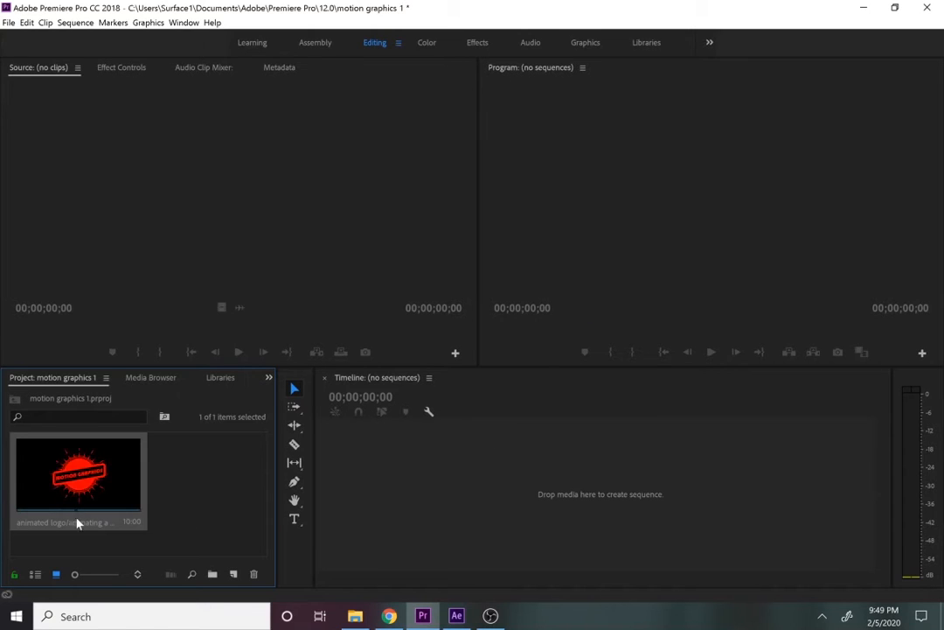
# Create a sequence from the imported animated logo composition and play back the first seconds of its animation.
pyautogui.moveTo(77, 523); pyautogui.dragTo(352, 519)
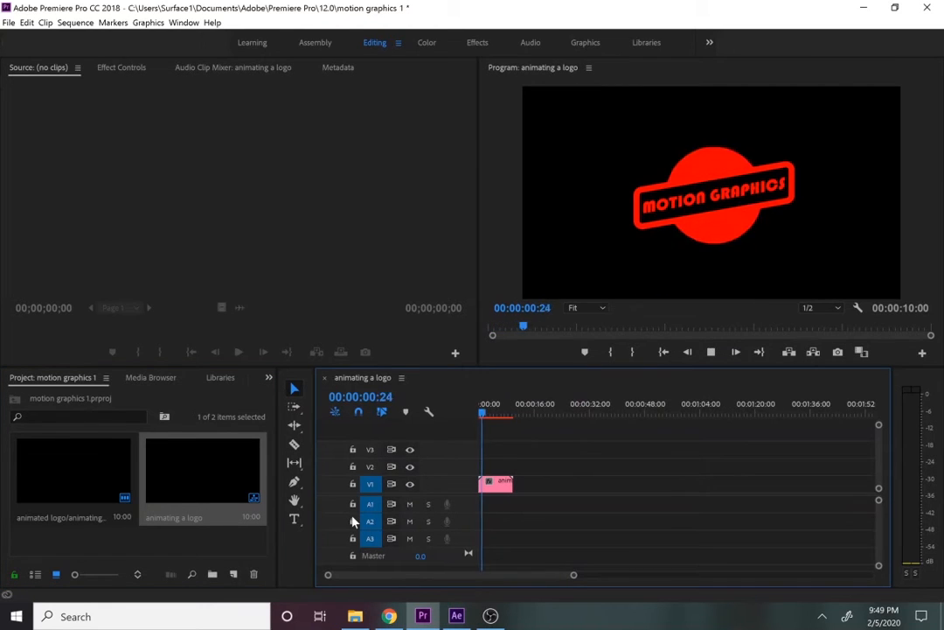
pyautogui.press('space')
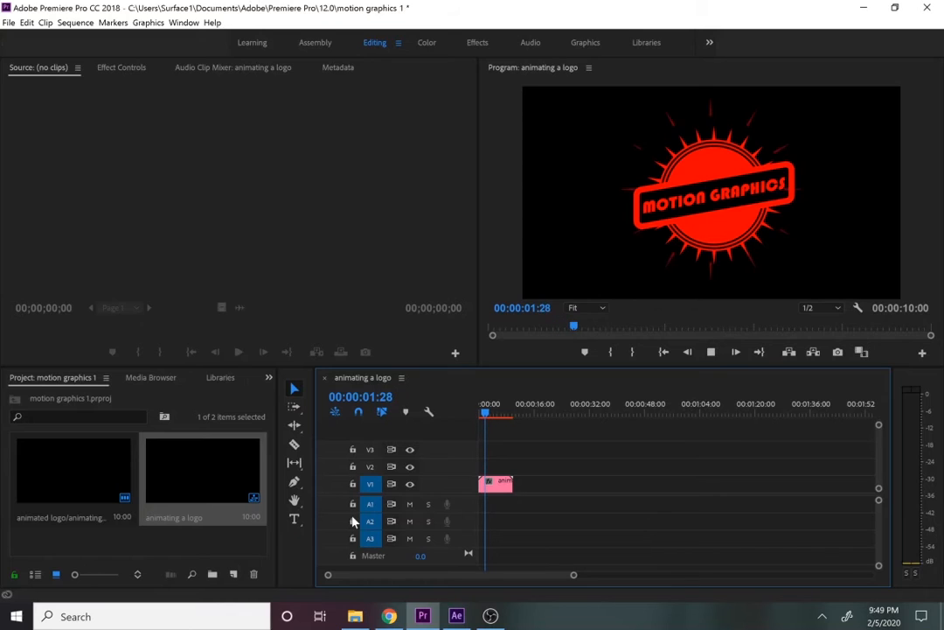
pyautogui.press('space')
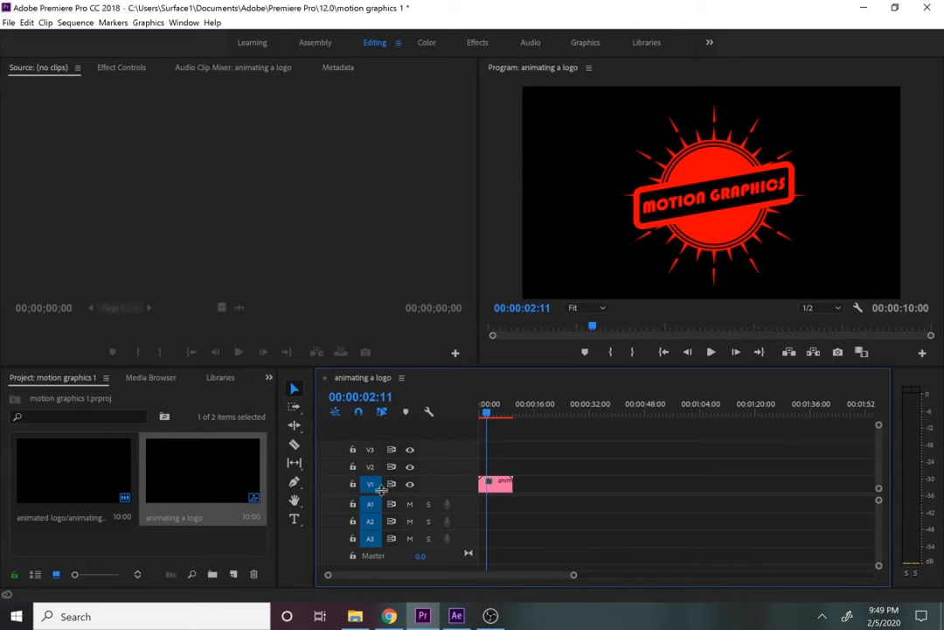
# Close the "animating a logo" sequence and delete it from the project, keeping the imported logo composition.
pyautogui.click(325, 379)
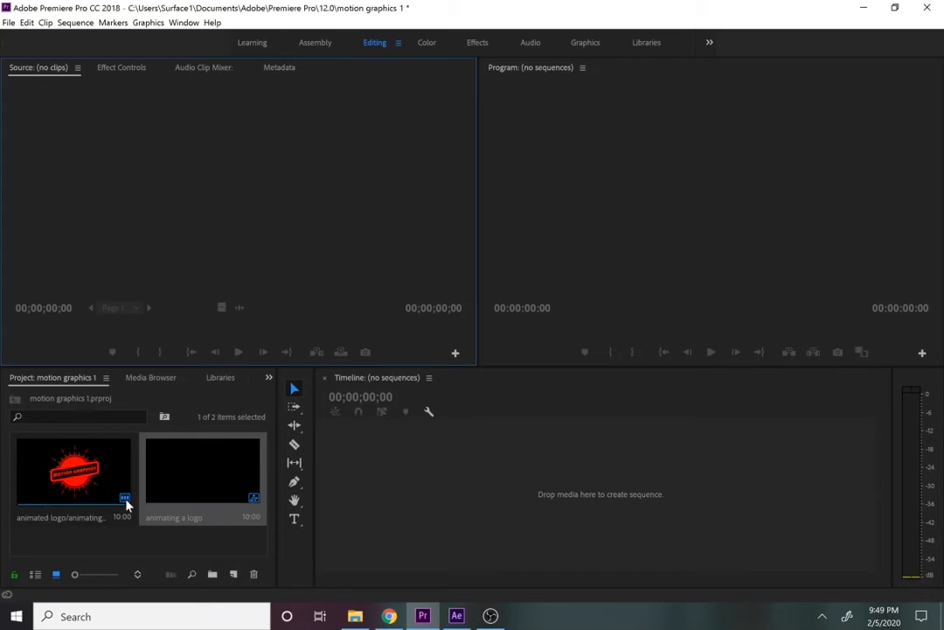
pyautogui.click(236, 496)
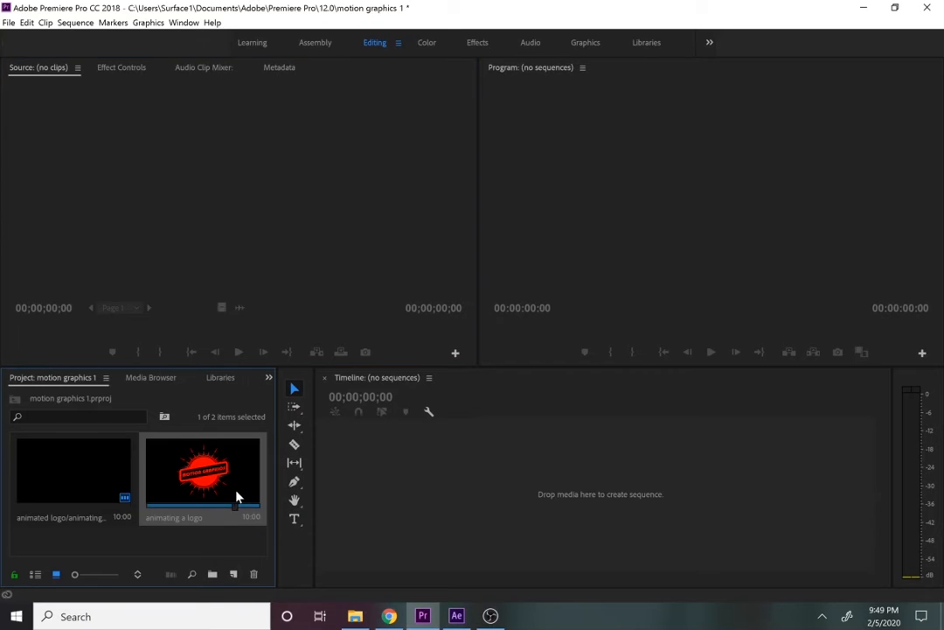
pyautogui.press('Delete')
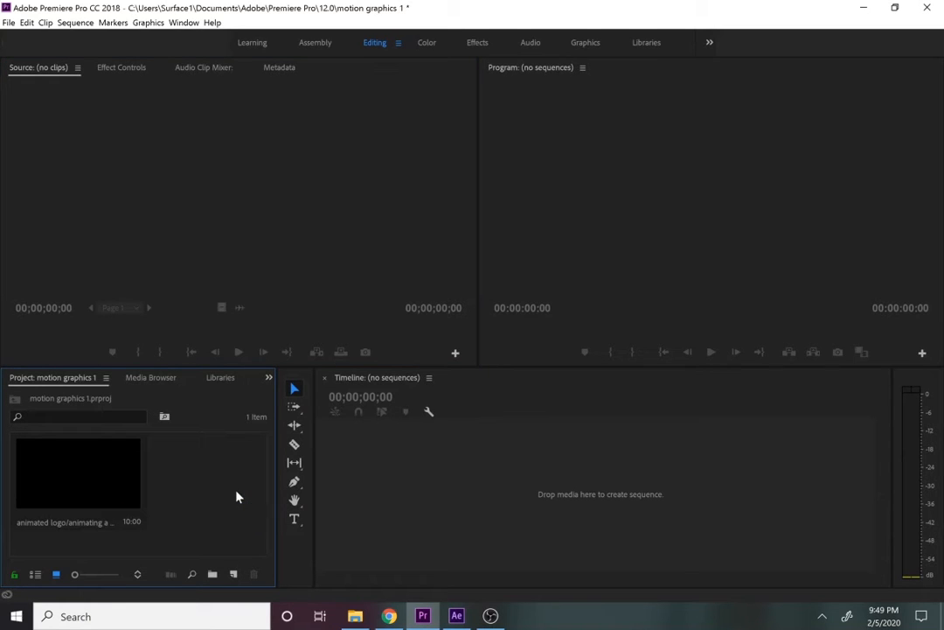
# Switch to Chrome and browse the free stock footage on Pixabay's Videos page.
pyautogui.click(390, 617)
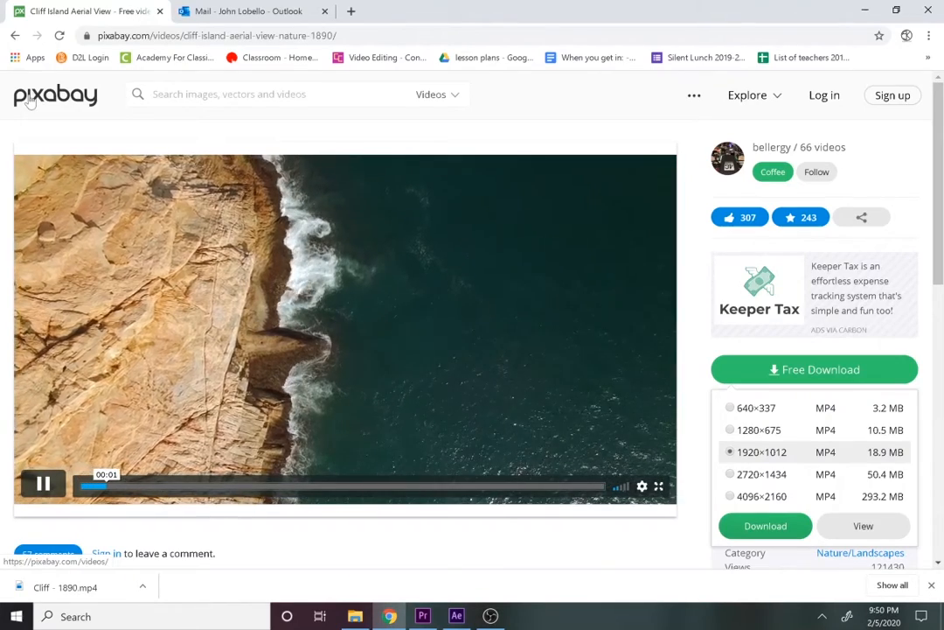
pyautogui.click(456, 94)
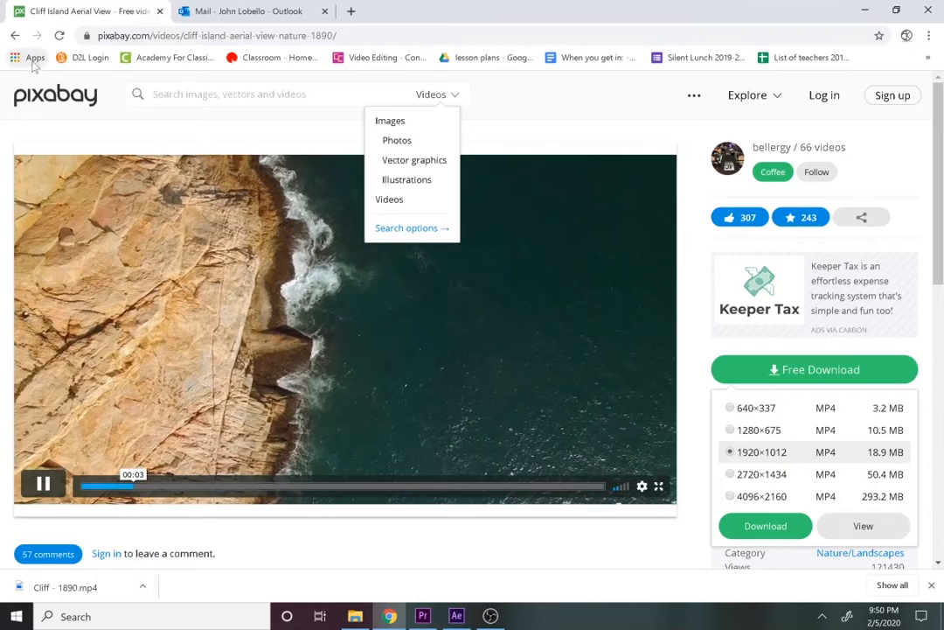
pyautogui.click(39, 93)
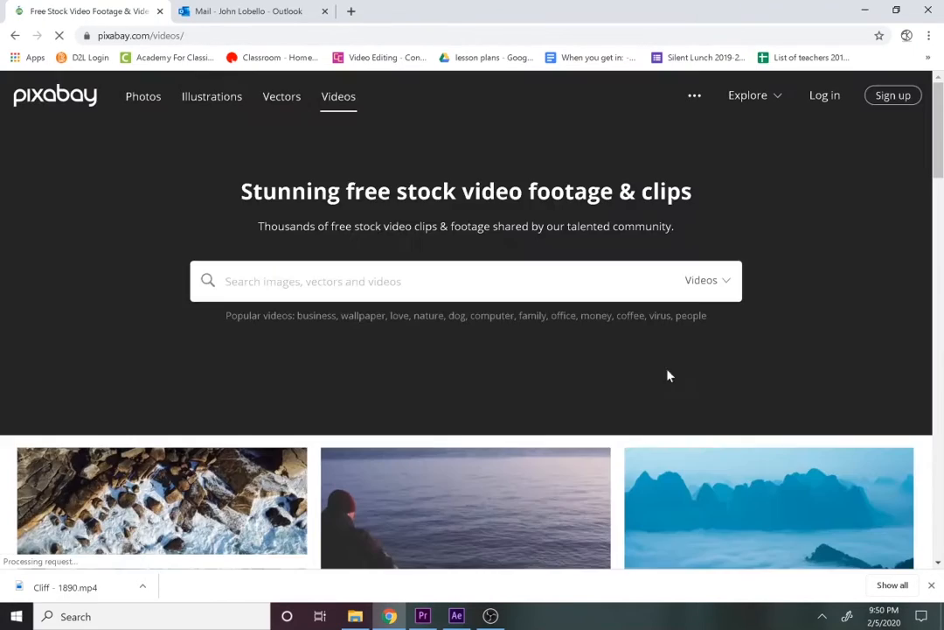
pyautogui.click(732, 289)
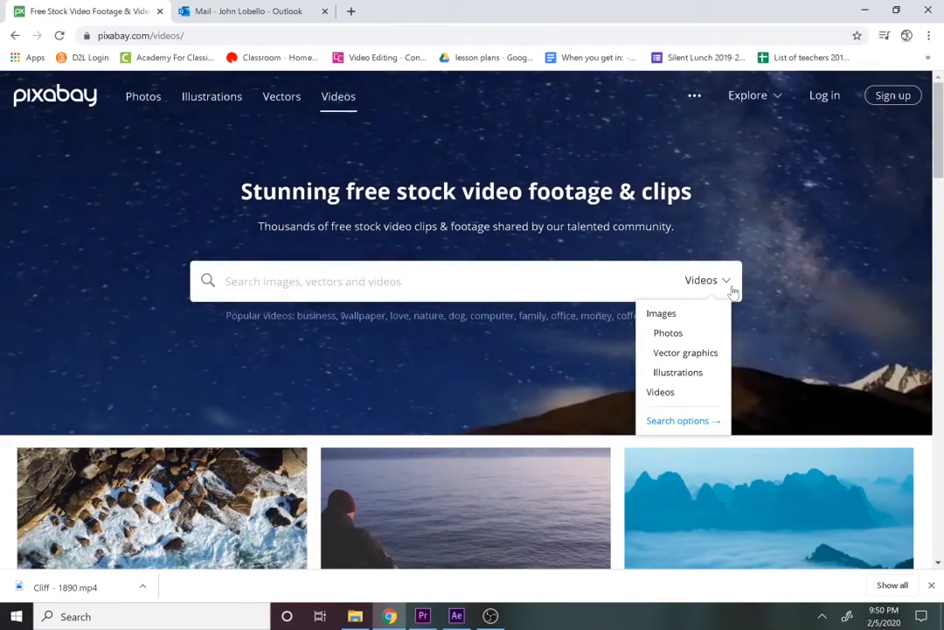
pyautogui.click(733, 289)
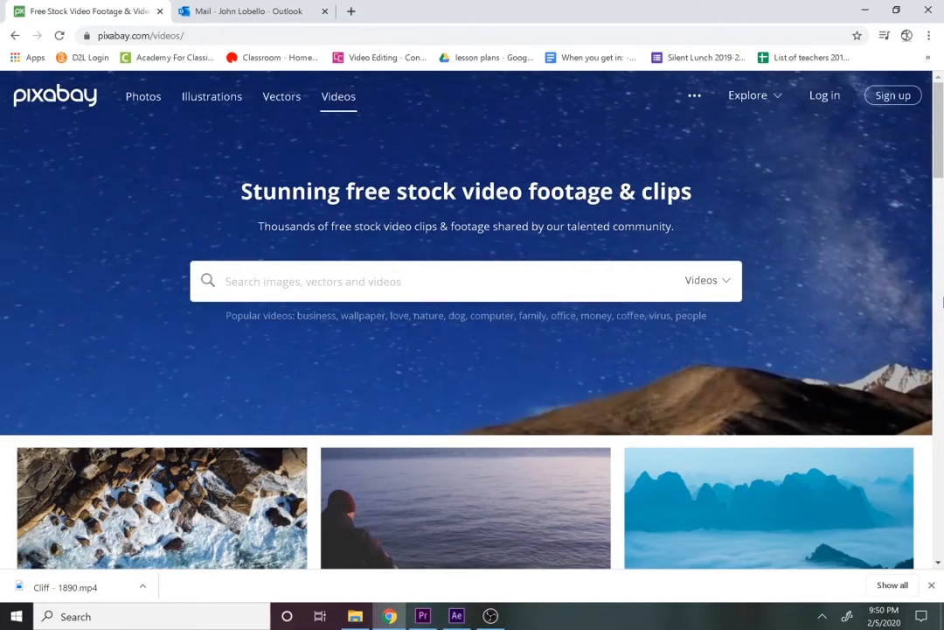
pyautogui.click(943, 301)
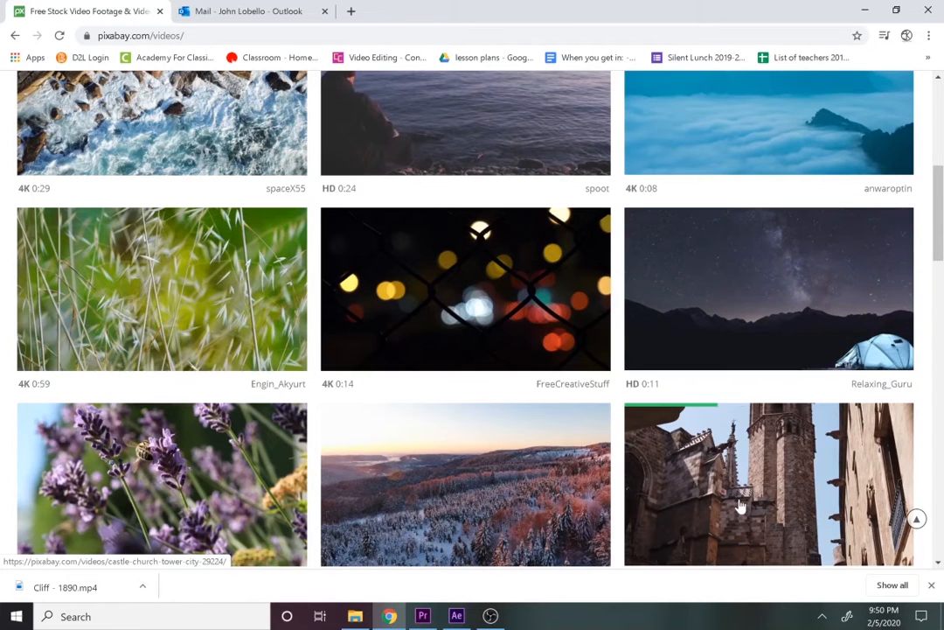
# Open the plant leaves in wind video on Pixabay and choose the 1920×1080 MP4 download size.
pyautogui.click(186, 308)
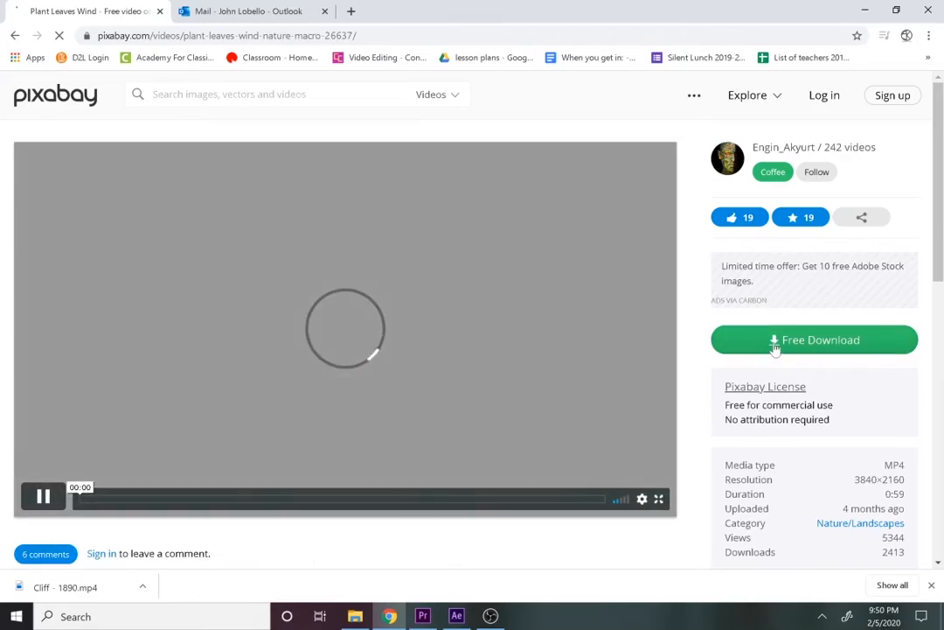
pyautogui.click(773, 352)
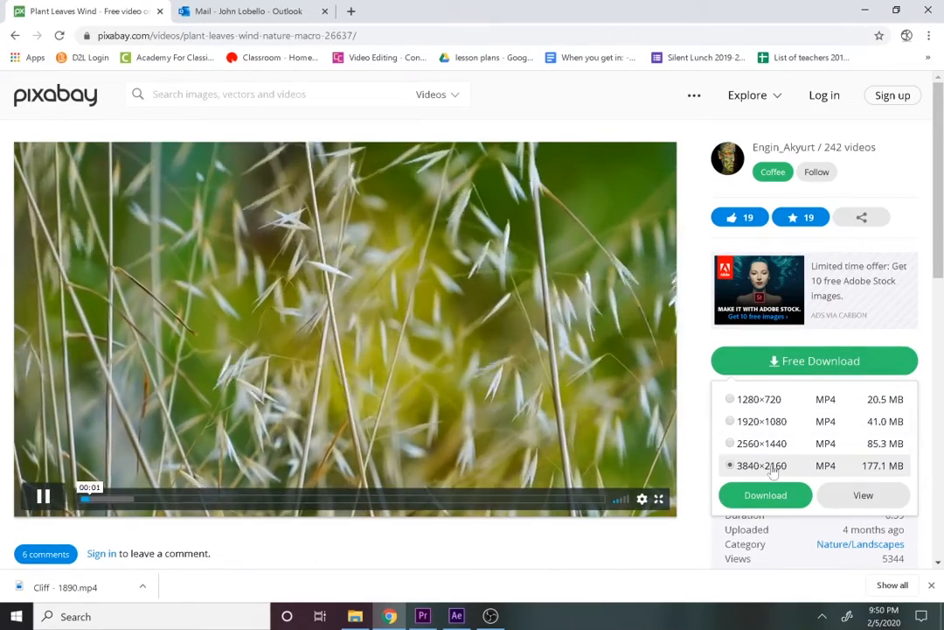
pyautogui.click(760, 425)
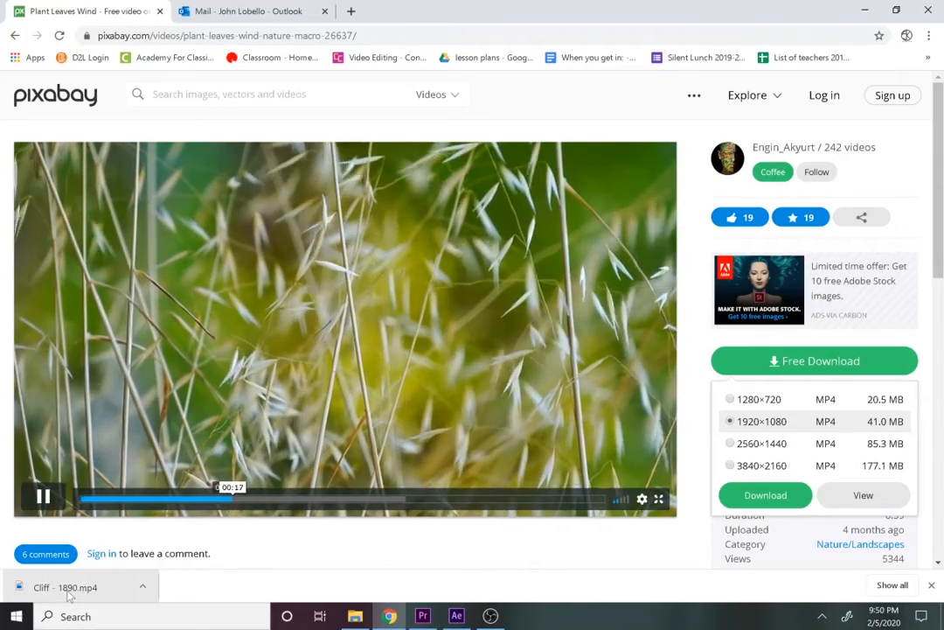
# Locate the downloaded Cliff - 1890.mp4 in its folder and bring it into the Premiere Pro project.
pyautogui.click(146, 588)
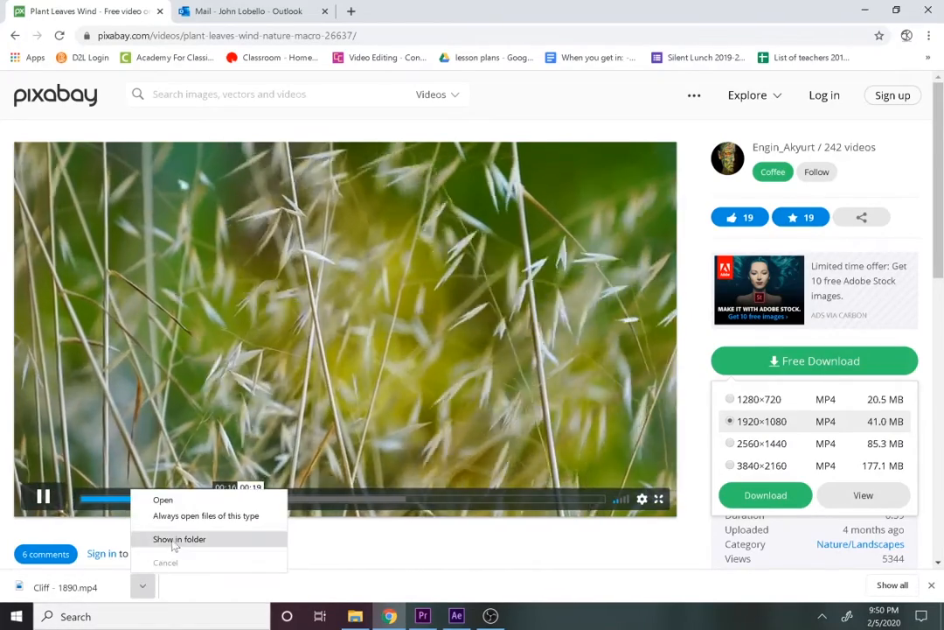
pyautogui.click(173, 541)
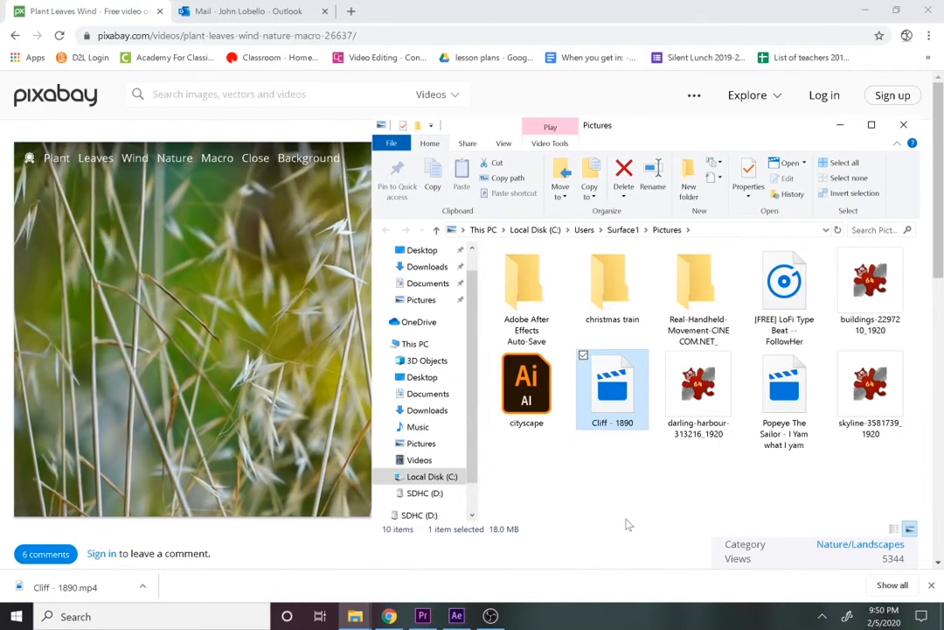
pyautogui.moveTo(620, 399); pyautogui.dragTo(209, 508)
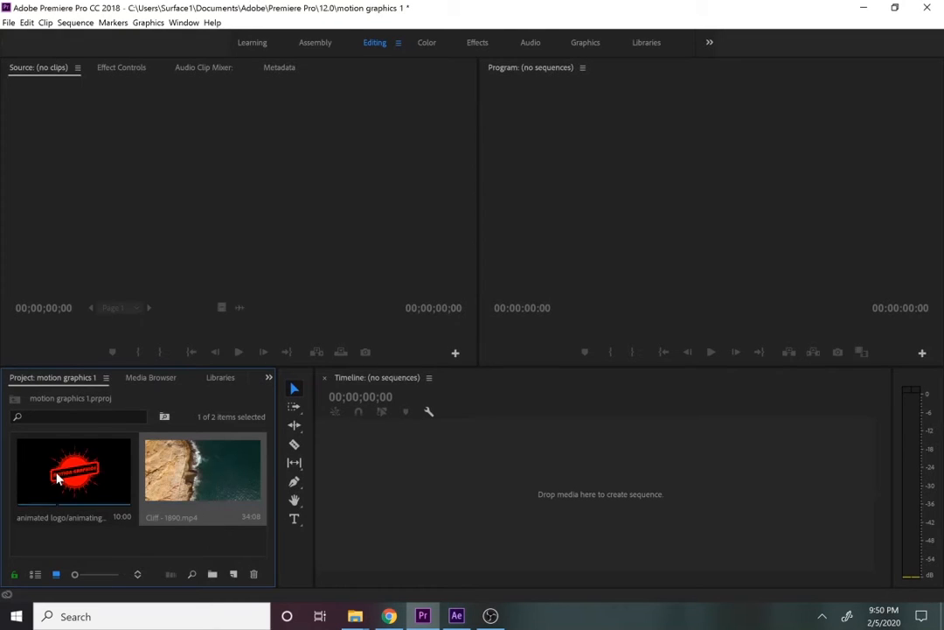
# Create a sequence from Cliff - 1890.mp4 and place the animated logo composition above it on V2 at the start.
pyautogui.click(102, 469)
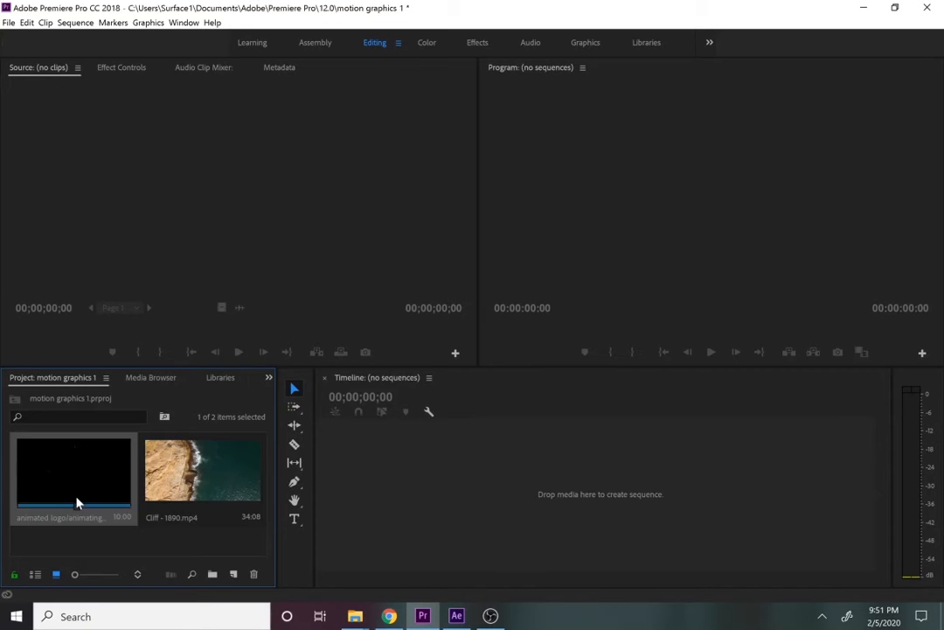
pyautogui.moveTo(168, 504); pyautogui.dragTo(380, 510)
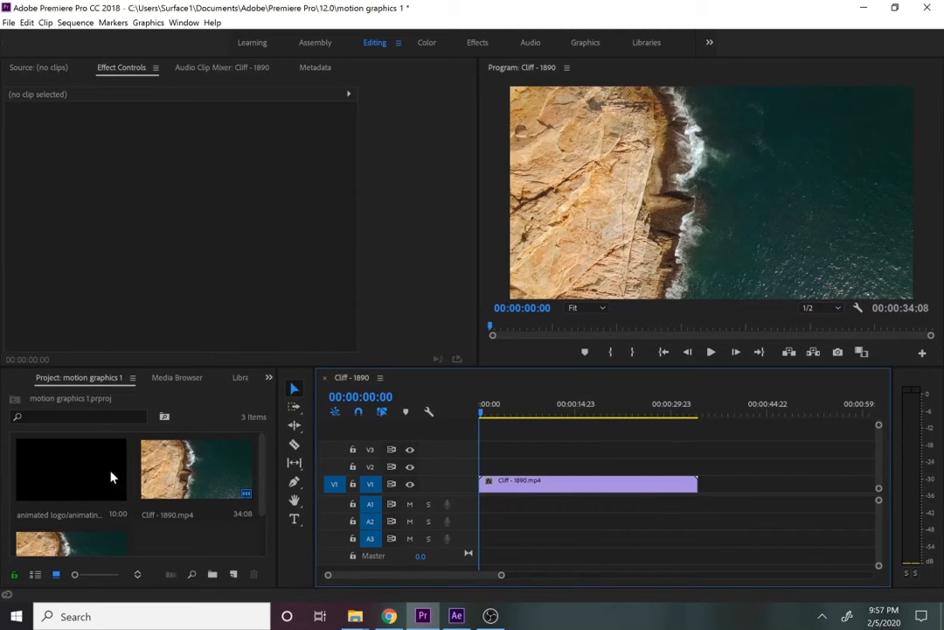
pyautogui.moveTo(79, 488); pyautogui.dragTo(481, 472)
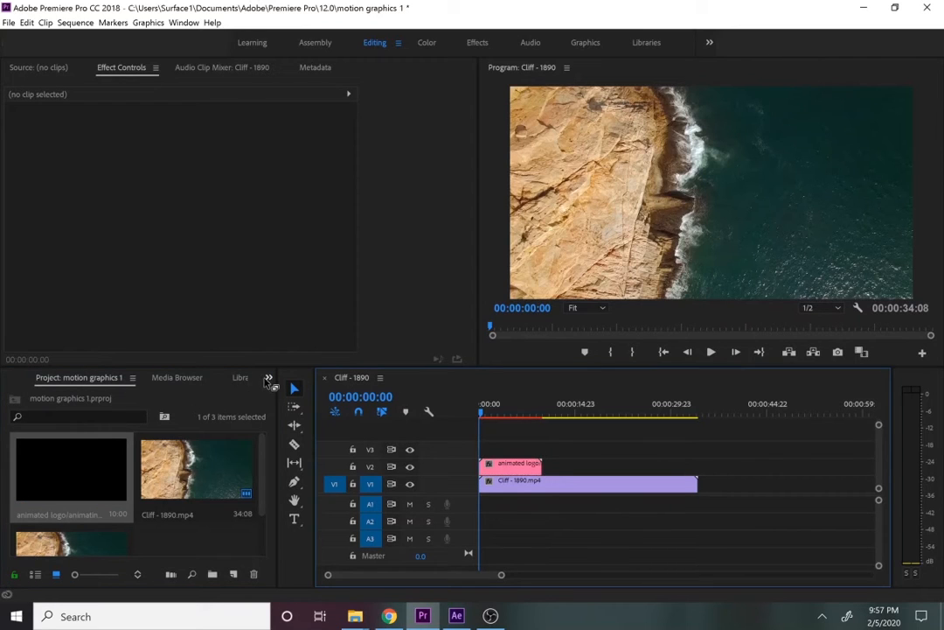
# Show the effects list with its search text cleared and move the playhead to 00:00:05:07.
pyautogui.click(268, 379)
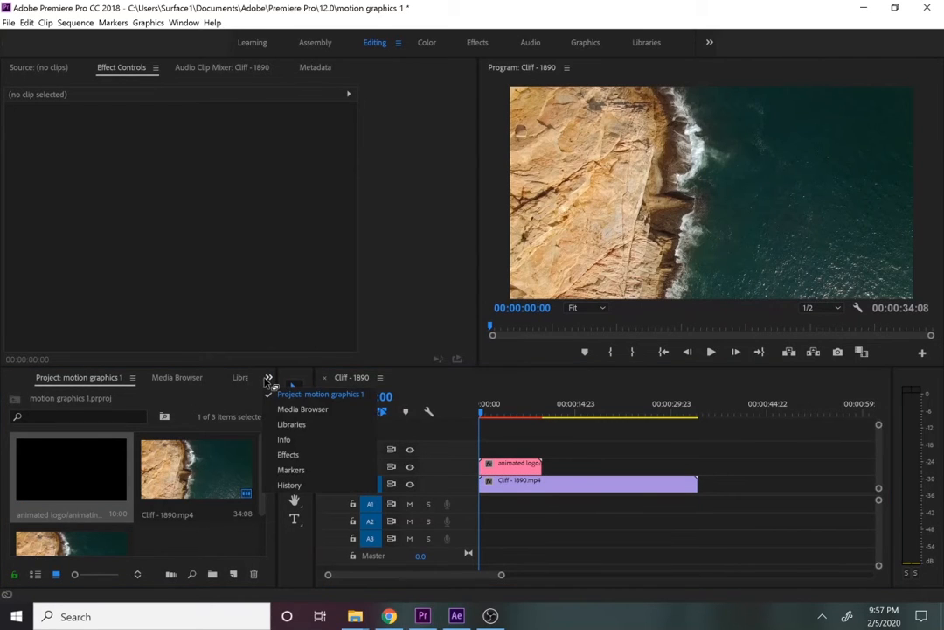
pyautogui.click(286, 452)
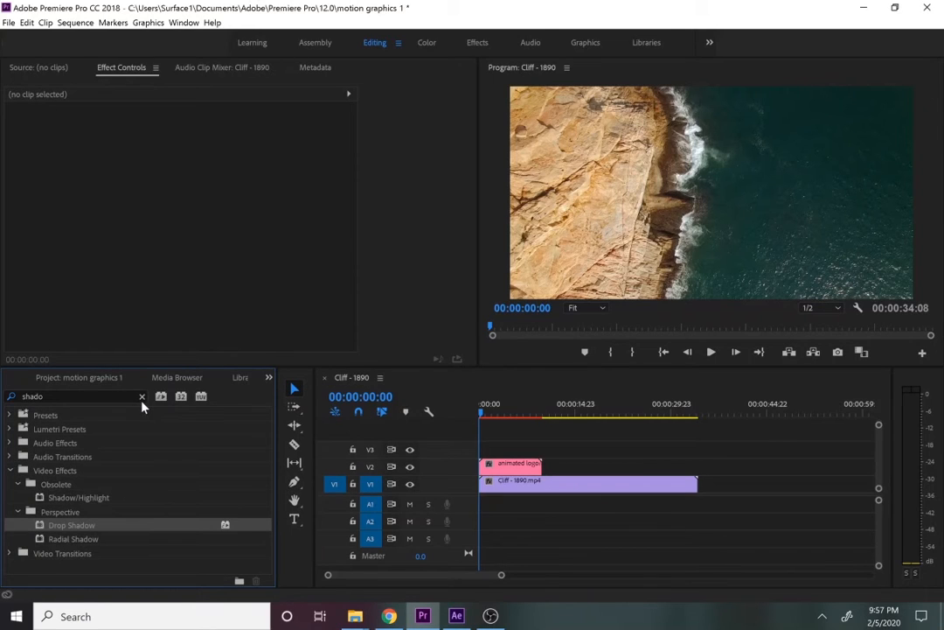
pyautogui.click(142, 397)
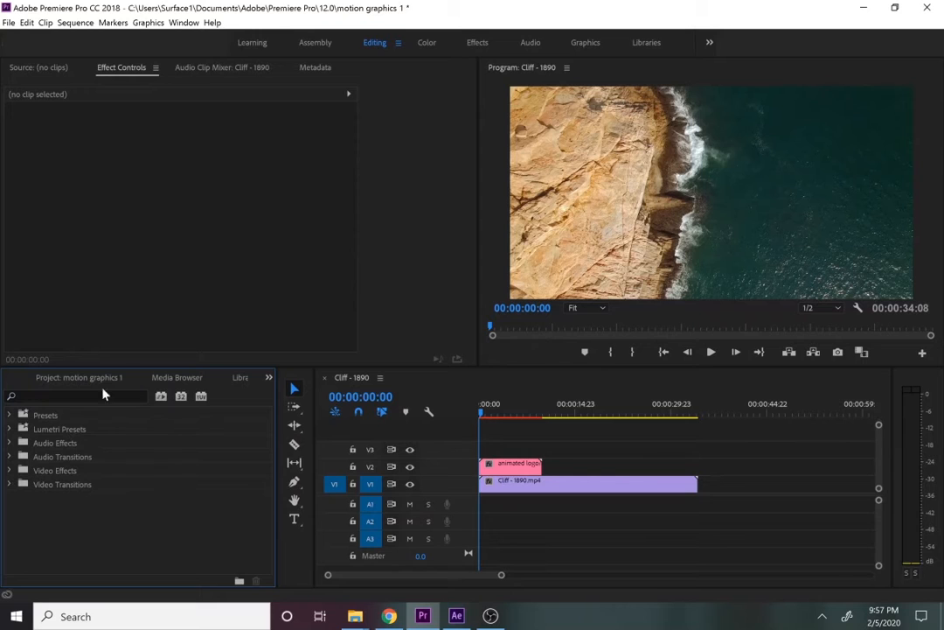
pyautogui.click(514, 413)
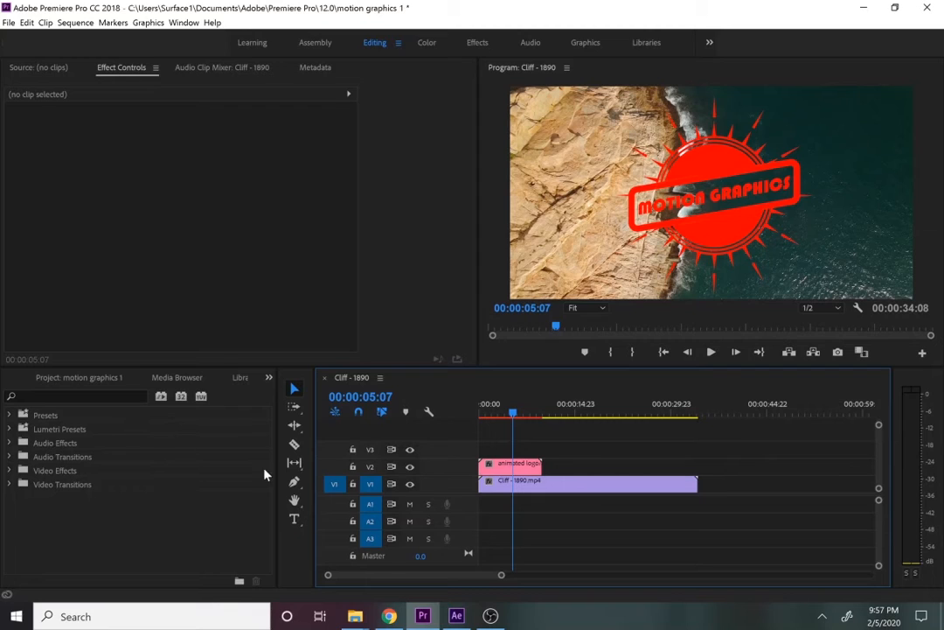
# Apply the Change Color effect from the Color Correction video effects to the animated logo clip on V2.
pyautogui.click(9, 470)
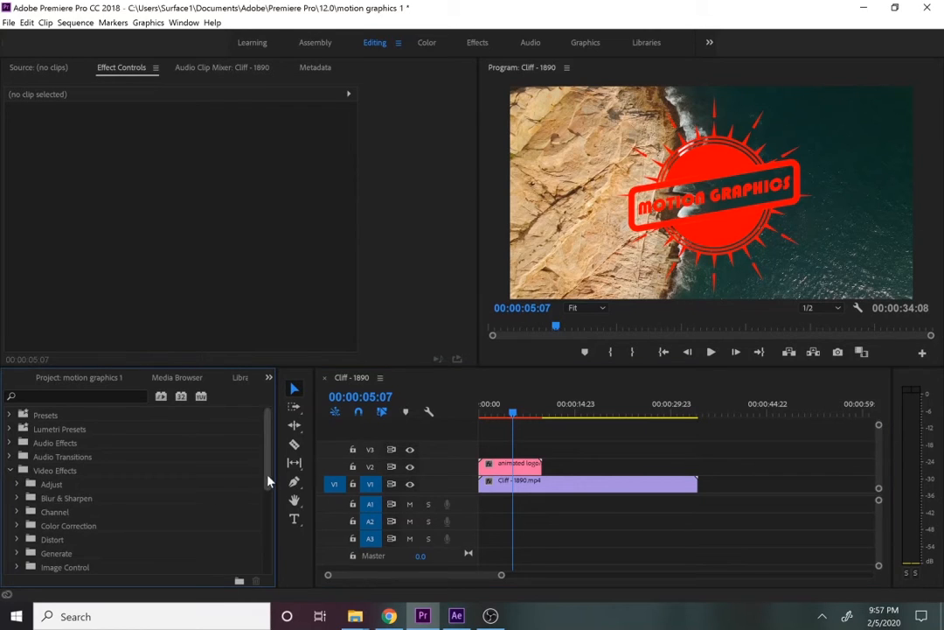
pyautogui.scroll(-4, 268, 482)
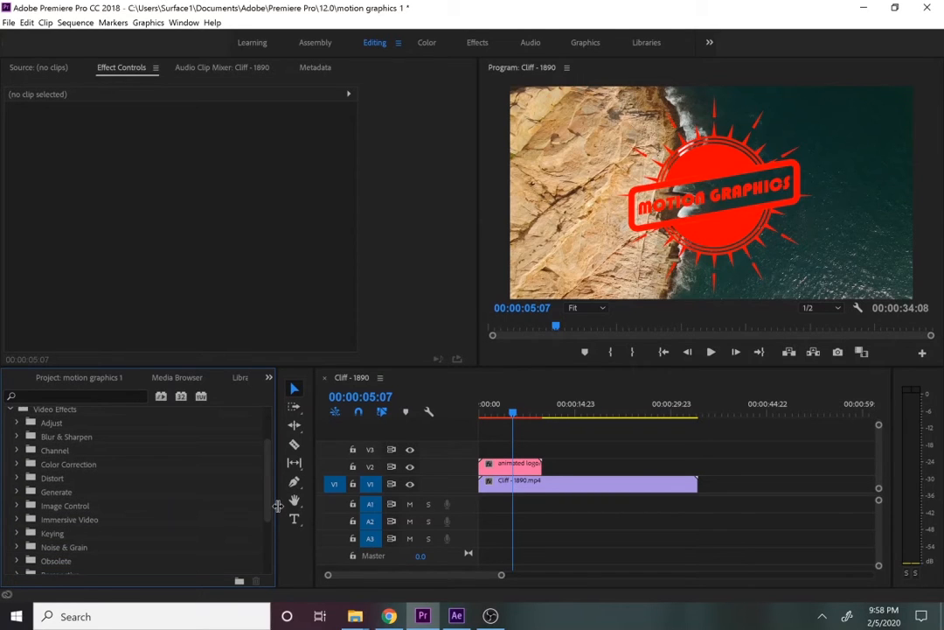
pyautogui.moveTo(271, 510)
pyautogui.mouseDown()
pyautogui.moveTo(275, 555)
pyautogui.moveTo(256, 505)
pyautogui.mouseUp()
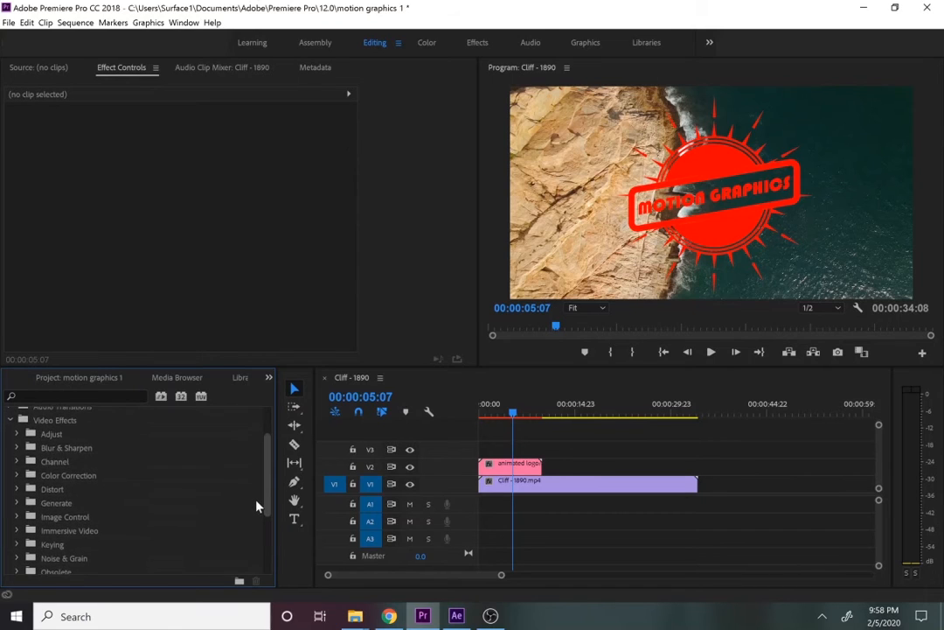
pyautogui.click(16, 474)
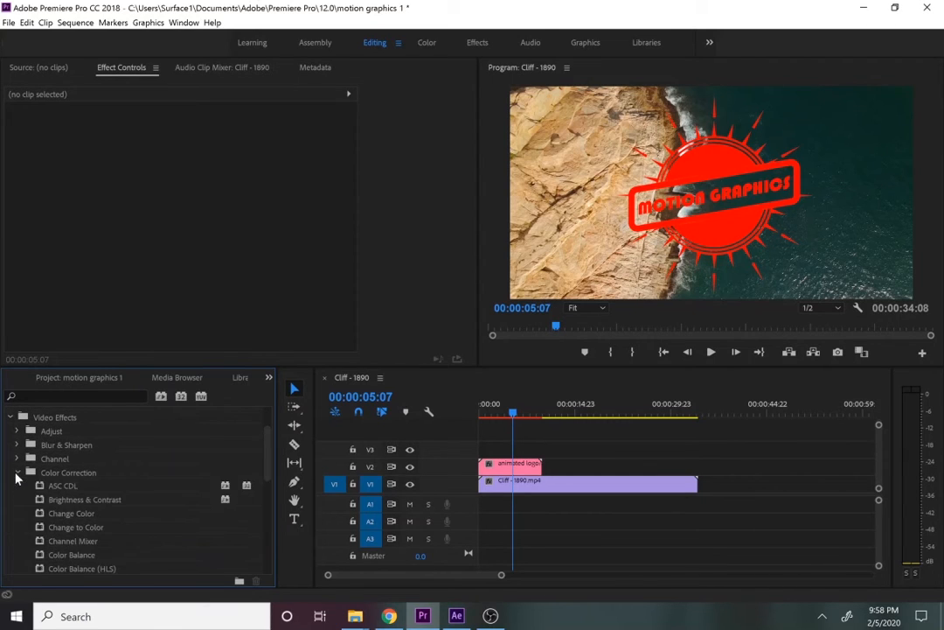
pyautogui.click(73, 513)
pyautogui.moveTo(73, 518); pyautogui.dragTo(509, 467)
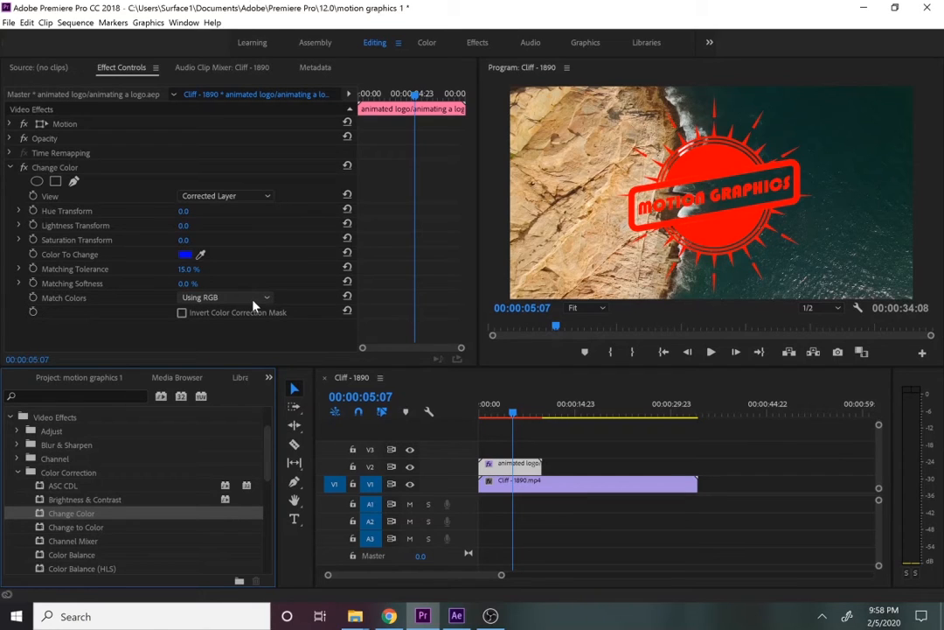
# Sample the logo's red as Color To Change and try out different Hue Transform values.
pyautogui.click(201, 254)
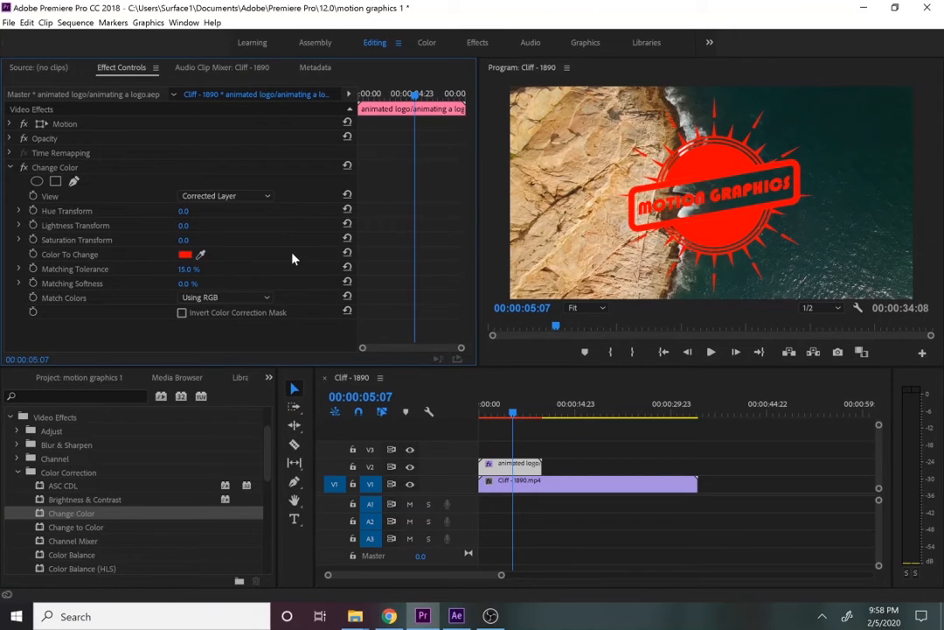
pyautogui.click(182, 214)
pyautogui.click(194, 211)
pyautogui.write('100')
pyautogui.press('Return')
pyautogui.moveTo(186, 211); pyautogui.dragTo(106, 211)
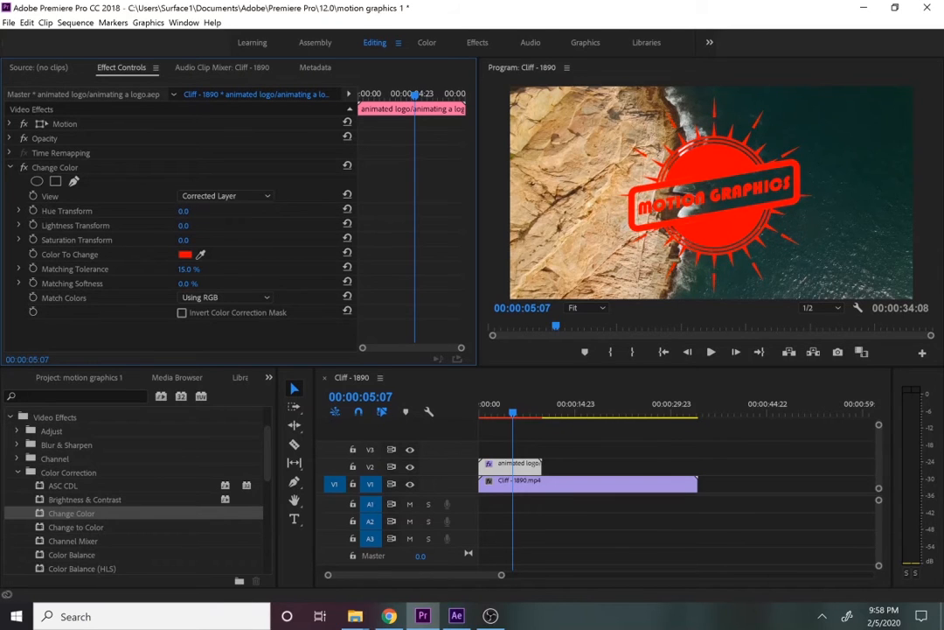
# Recolor the logo golden with Hue Transform 42, Lightness Transform -4 and Saturation Transform -25.
pyautogui.click(184, 228)
pyautogui.moveTo(183, 225); pyautogui.dragTo(157, 240)
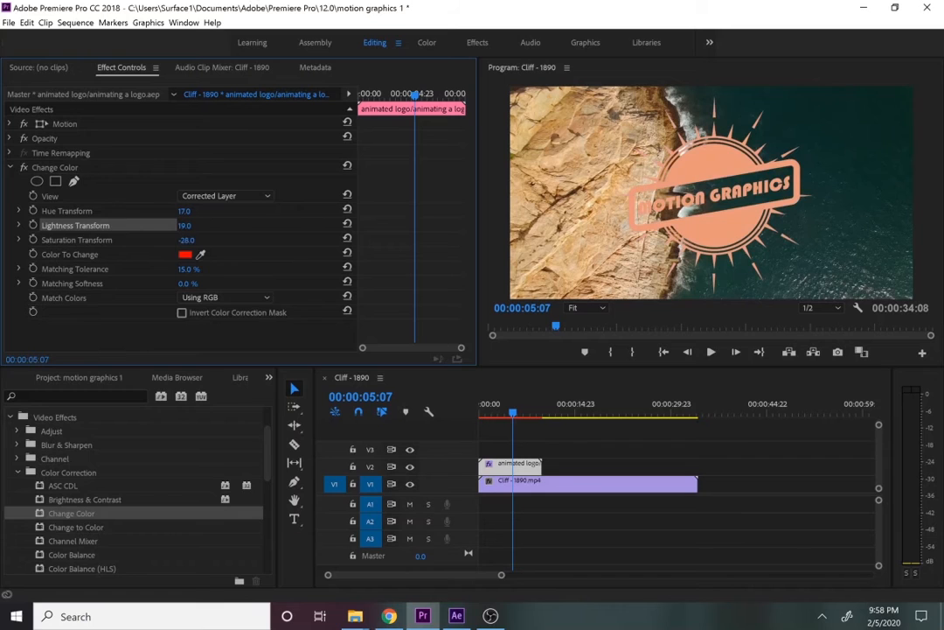
pyautogui.moveTo(185, 226); pyautogui.dragTo(166, 227)
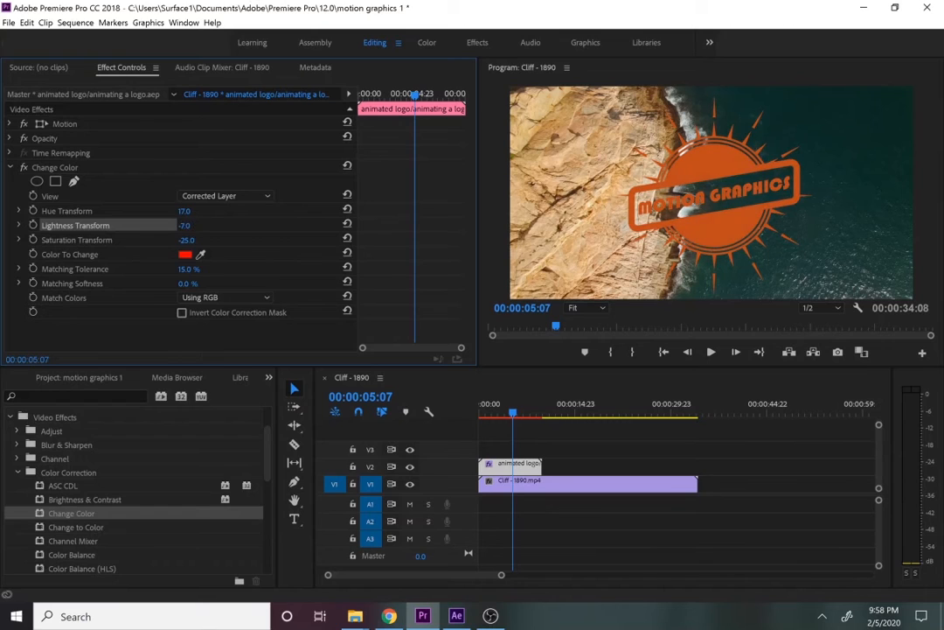
pyautogui.moveTo(185, 211)
pyautogui.mouseDown()
pyautogui.moveTo(197, 211)
pyautogui.moveTo(175, 224)
pyautogui.moveTo(188, 224)
pyautogui.mouseUp()
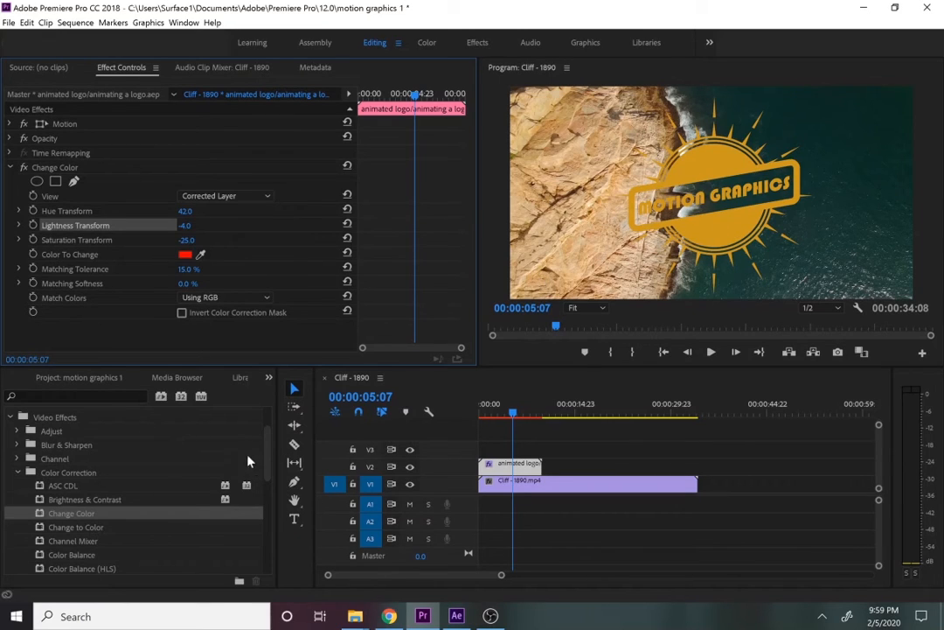
# Find the Drop Shadow effect by searching for "shad" and apply it to the animated logo clip on V2.
pyautogui.click(79, 396)
pyautogui.write('sh')
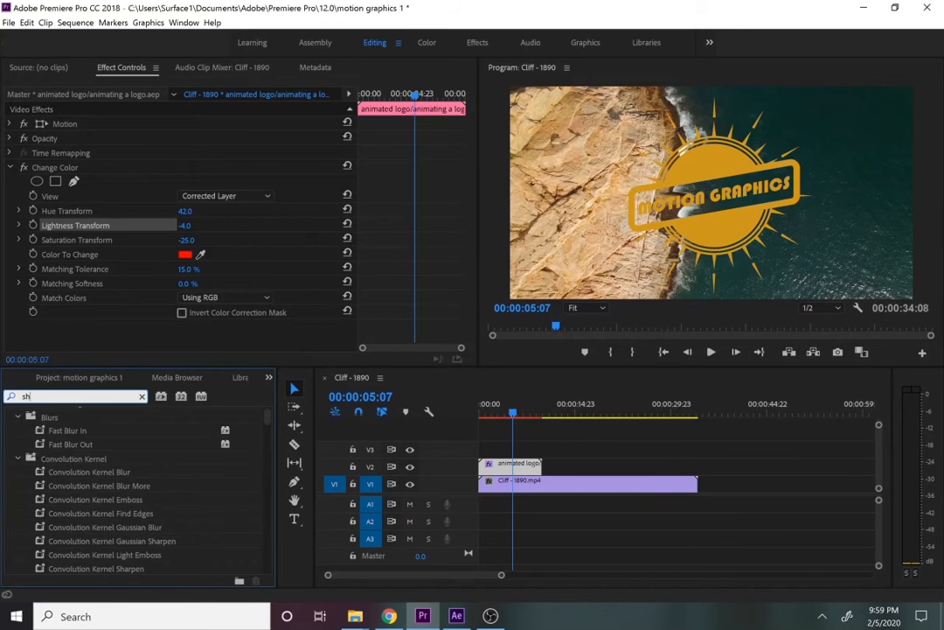
pyautogui.write('ad')
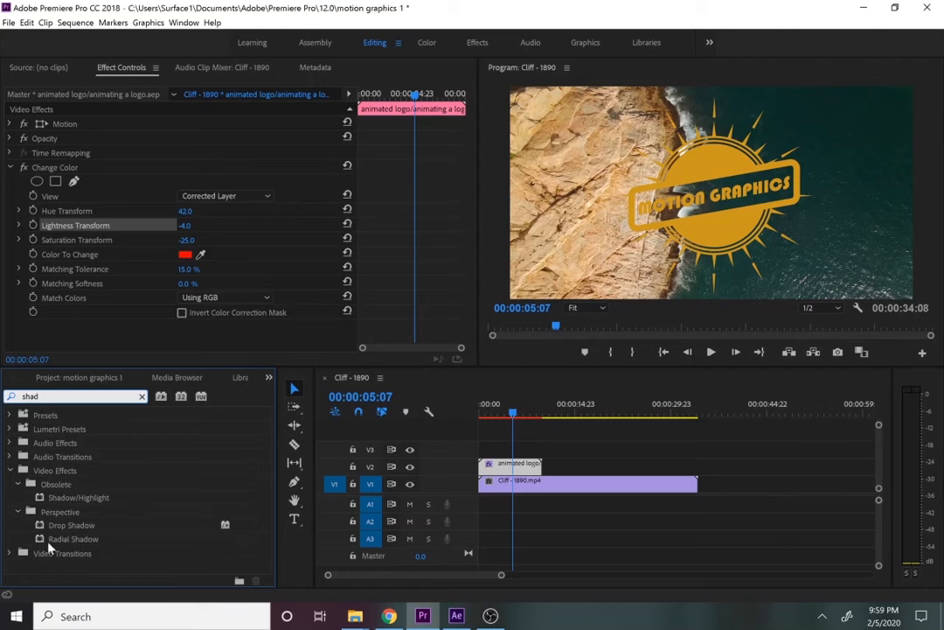
pyautogui.click(60, 528)
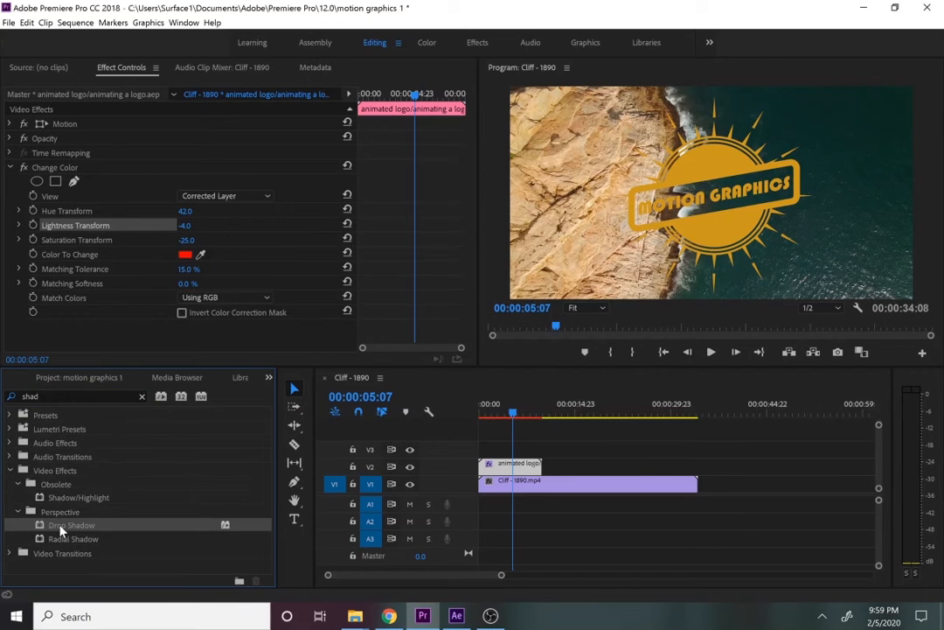
pyautogui.moveTo(60, 527); pyautogui.dragTo(519, 473)
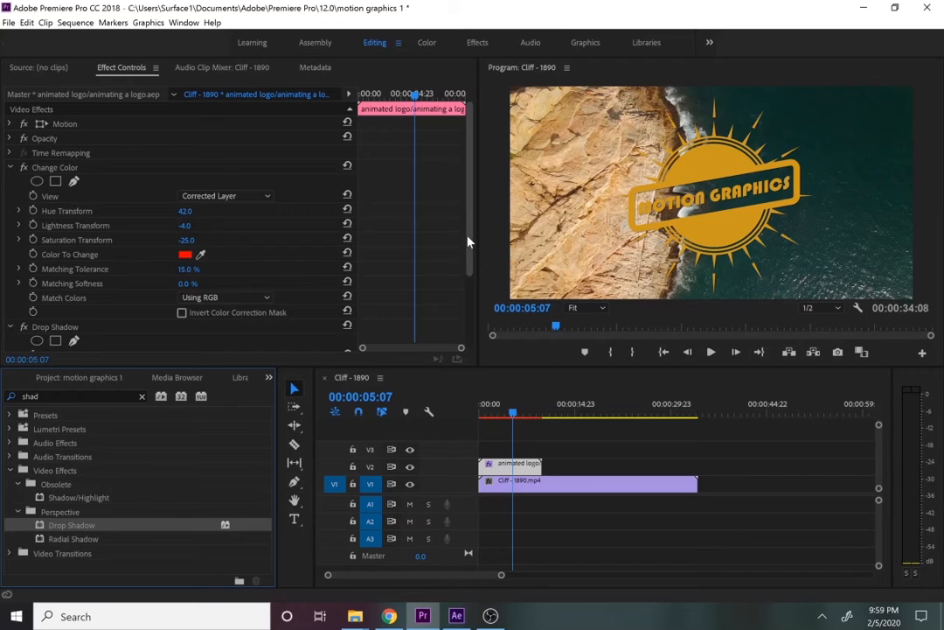
# Set the logo's Drop Shadow to Opacity 91%, Direction 188°, Distance 16 and Softness 20.
pyautogui.moveTo(470, 247); pyautogui.dragTo(481, 332)
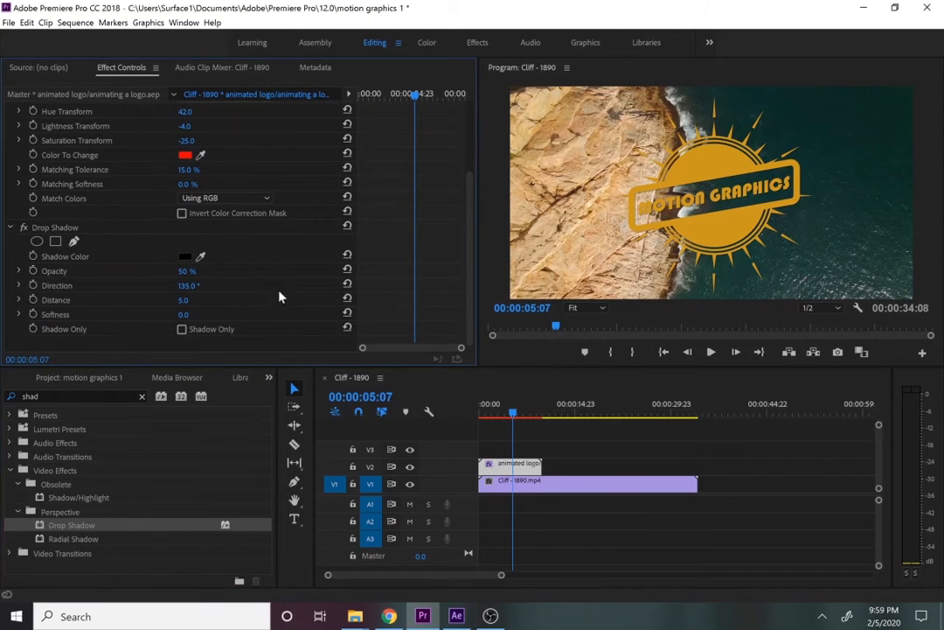
pyautogui.moveTo(187, 271); pyautogui.dragTo(229, 271)
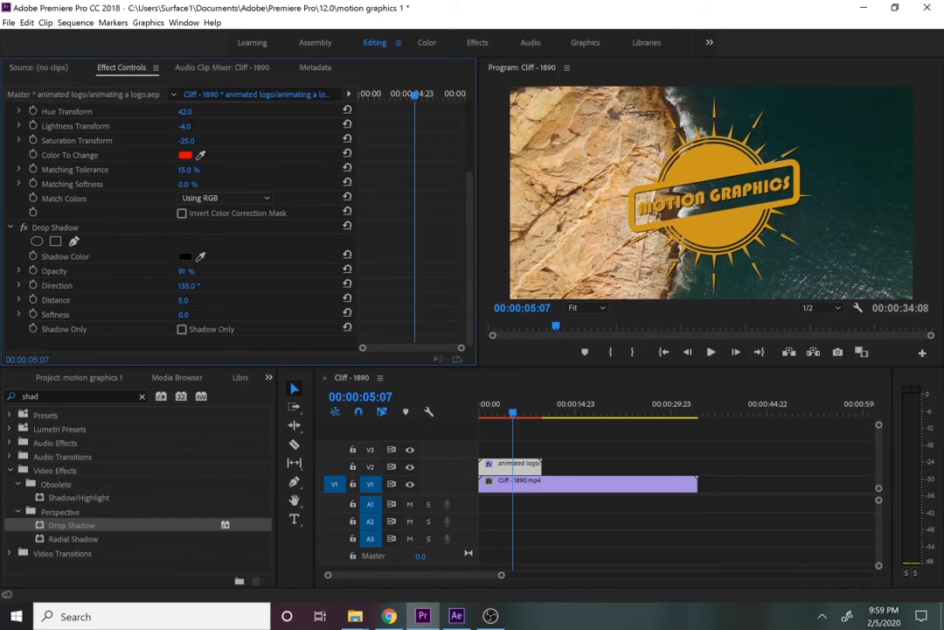
pyautogui.moveTo(187, 285); pyautogui.dragTo(210, 285)
pyautogui.moveTo(183, 304); pyautogui.dragTo(234, 287)
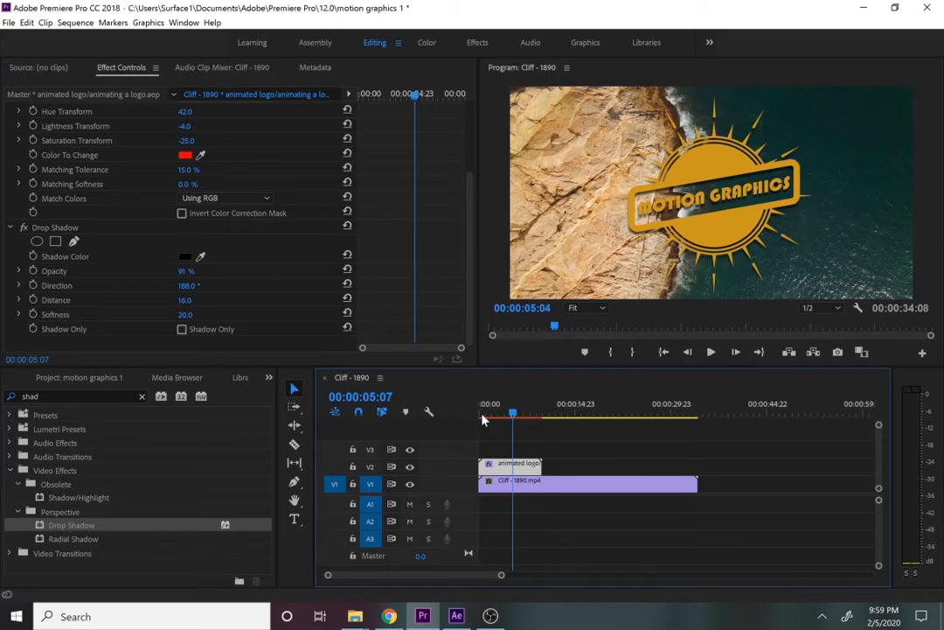
# Play the sequence from its beginning to preview the logo's shadow over the cliff footage.
pyautogui.press('Home')
pyautogui.press('space')
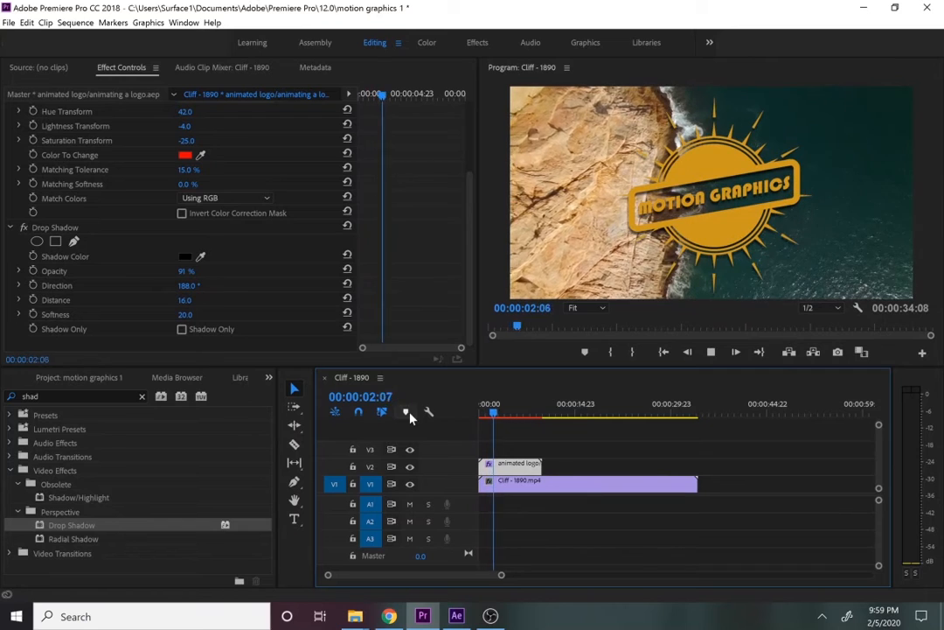
pyautogui.press('space')
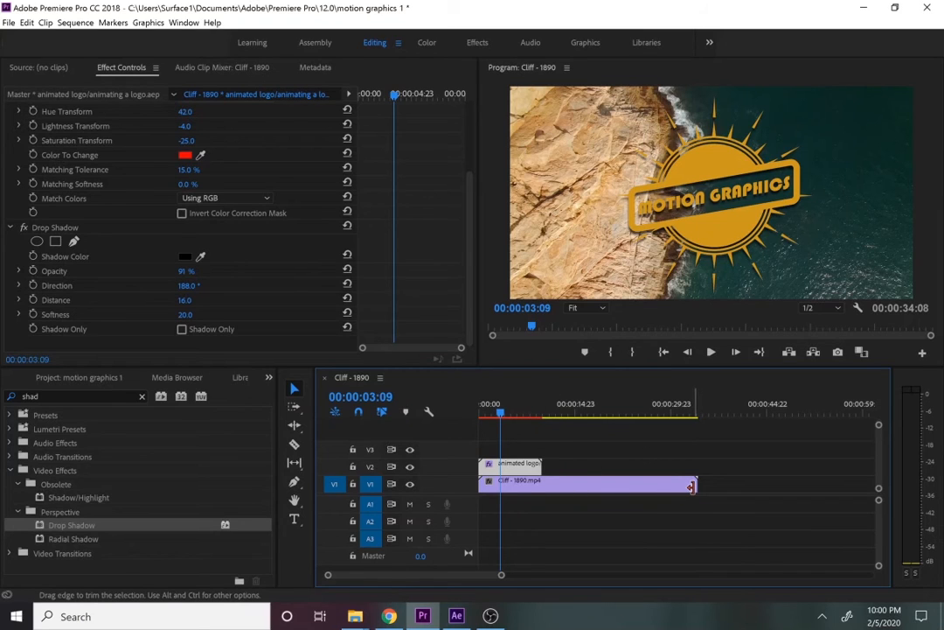
# Trim the end of the Cliff - 1890.mp4 clip to match the animated logo clip, and play the sequence from the start.
pyautogui.moveTo(691, 487); pyautogui.dragTo(536, 489)
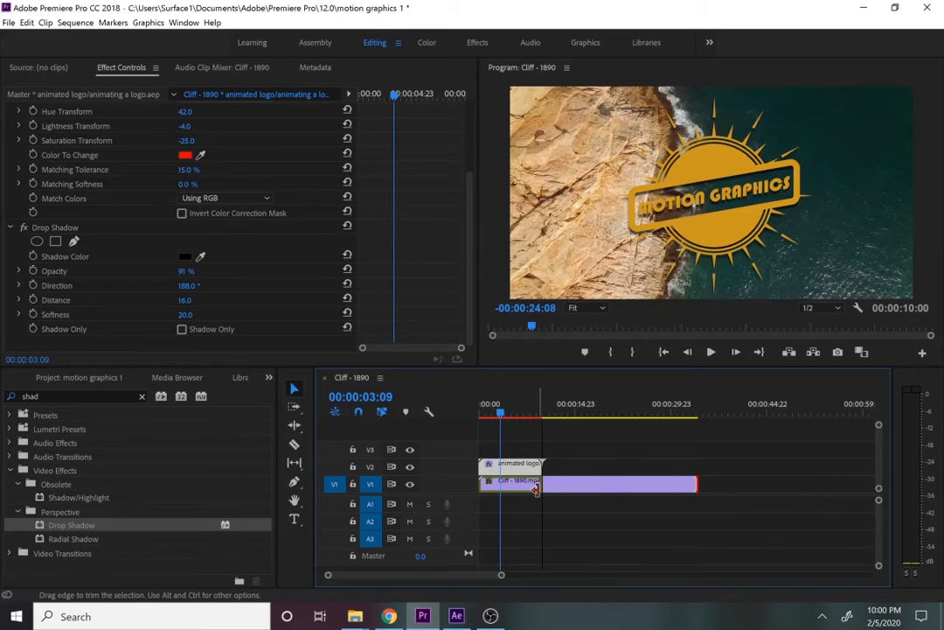
pyautogui.moveTo(500, 412); pyautogui.dragTo(458, 425)
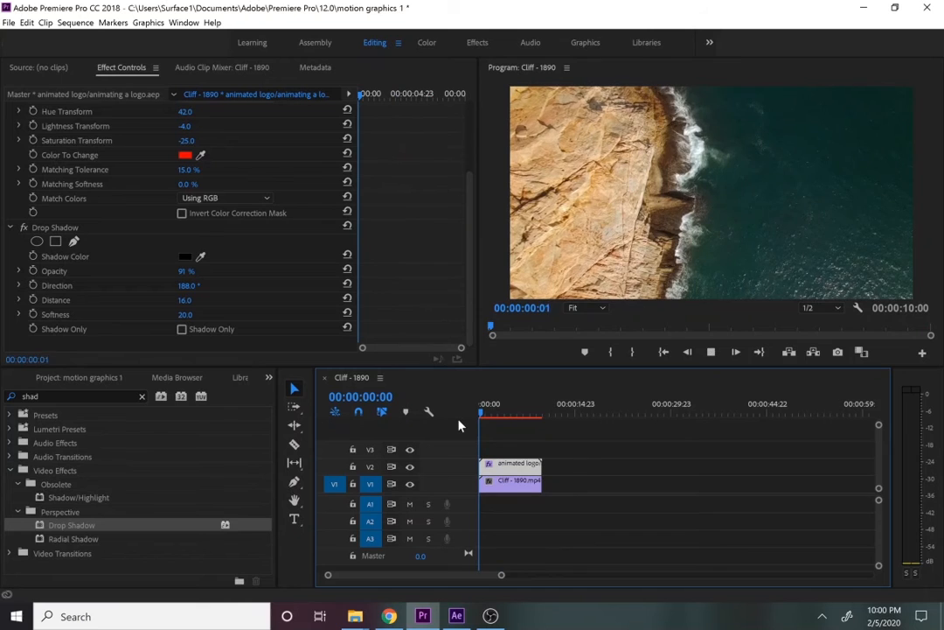
pyautogui.press('space')
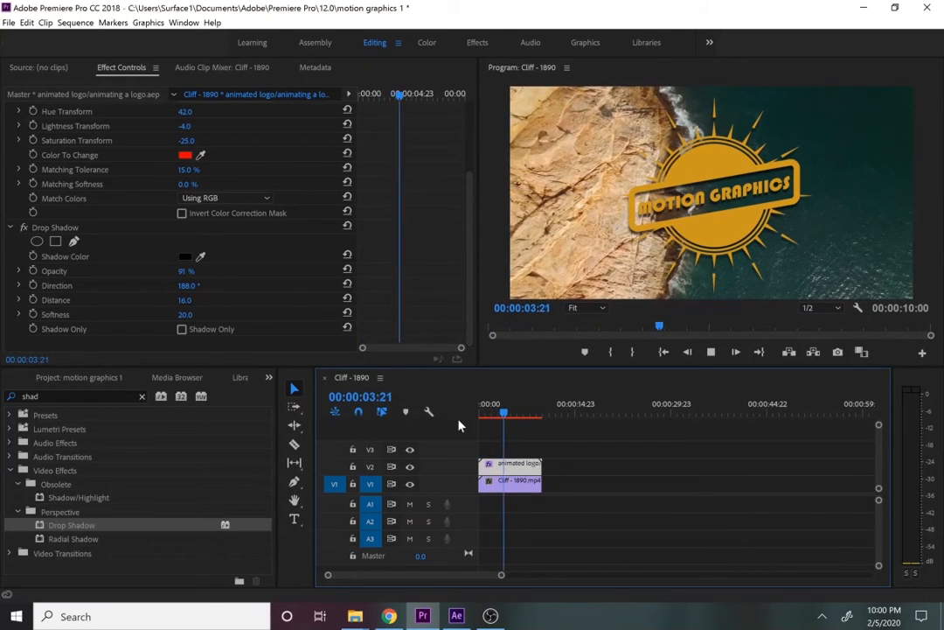
pyautogui.press('space')
pyautogui.click(604, 470)
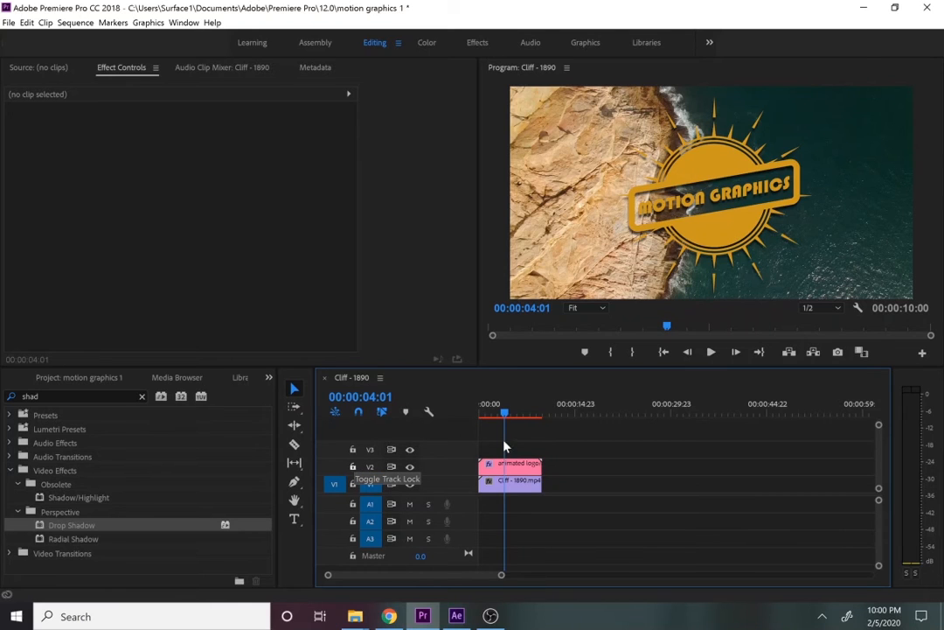
# Send the Cliff - 1890 sequence to the Adobe Media Encoder queue, with H.264 as its export format.
pyautogui.hotkey('ctrl', 'm')
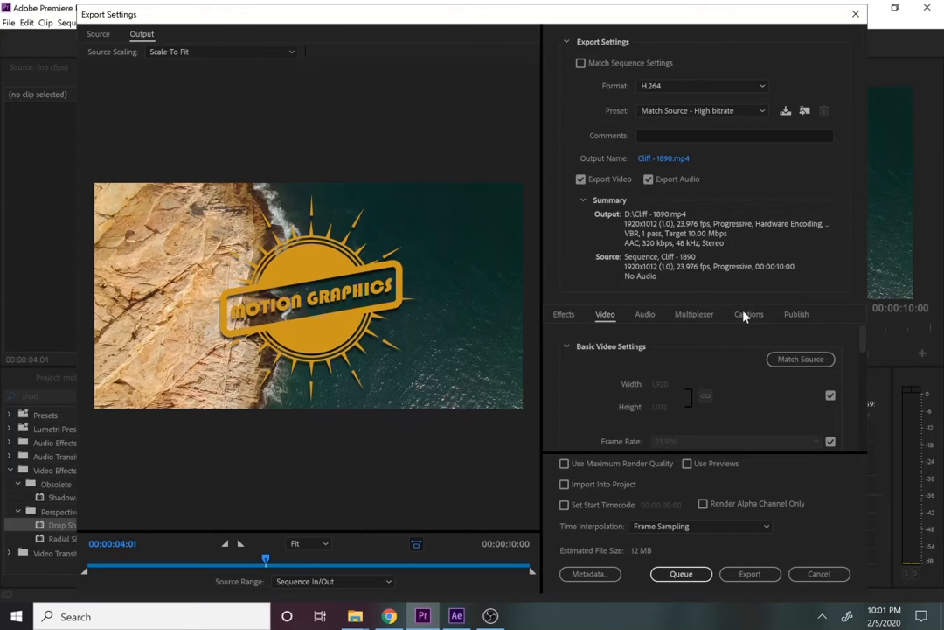
pyautogui.click(678, 574)
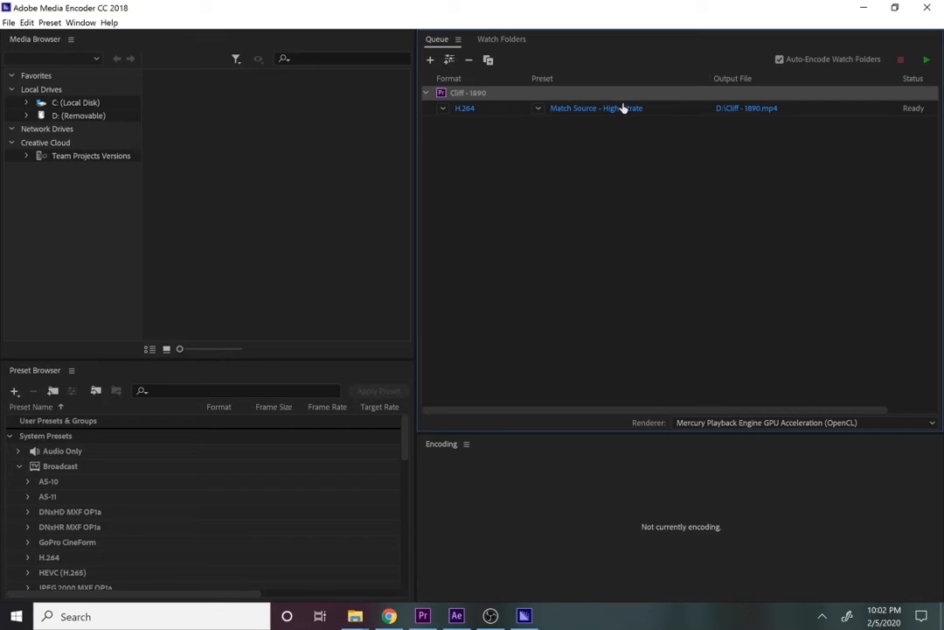
pyautogui.click(443, 109)
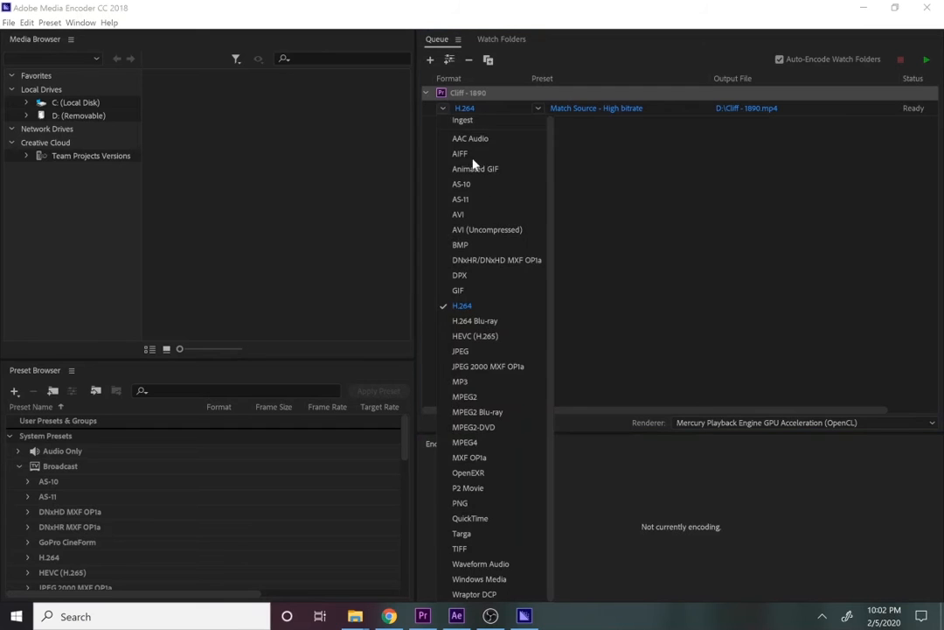
pyautogui.click(472, 308)
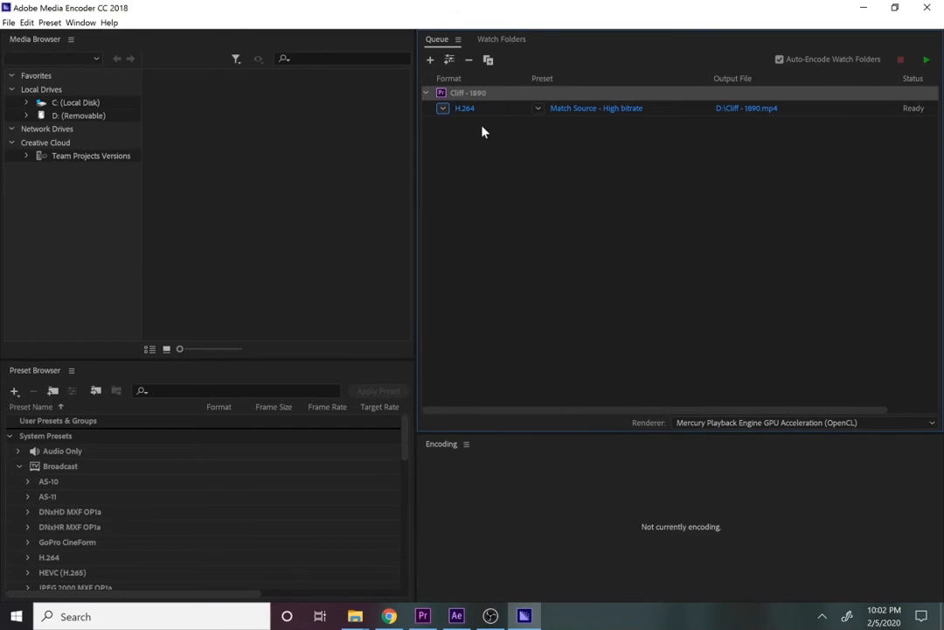
pyautogui.click(444, 108)
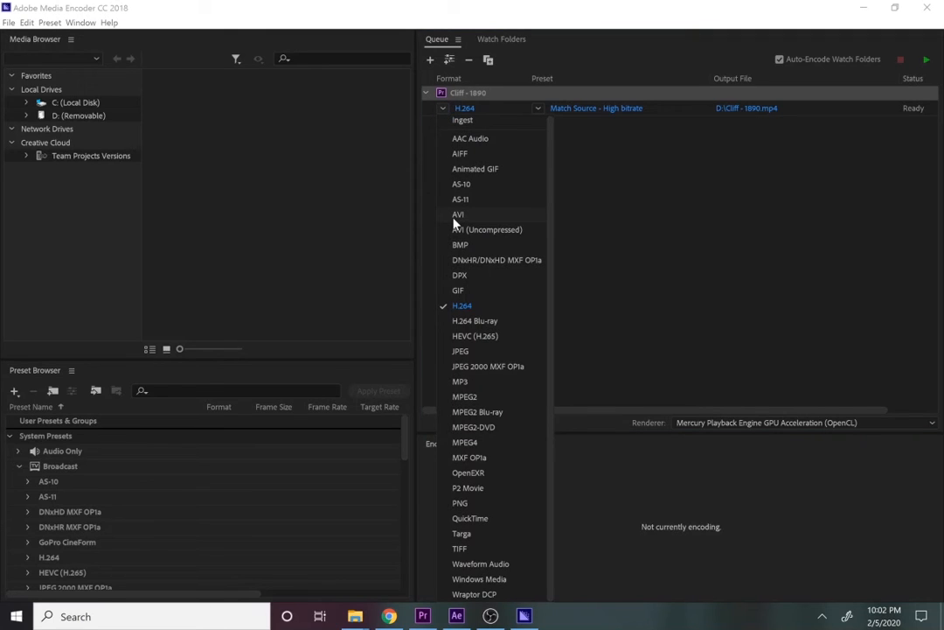
pyautogui.click(651, 271)
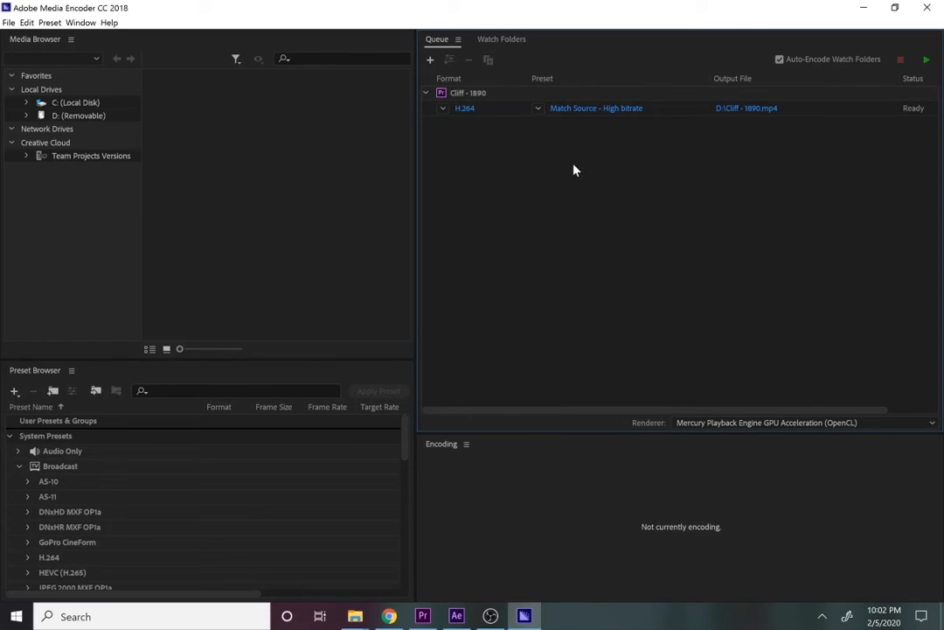
# Change the queued export's preset to Match Source - Medium bitrate.
pyautogui.moveTo(598, 112)
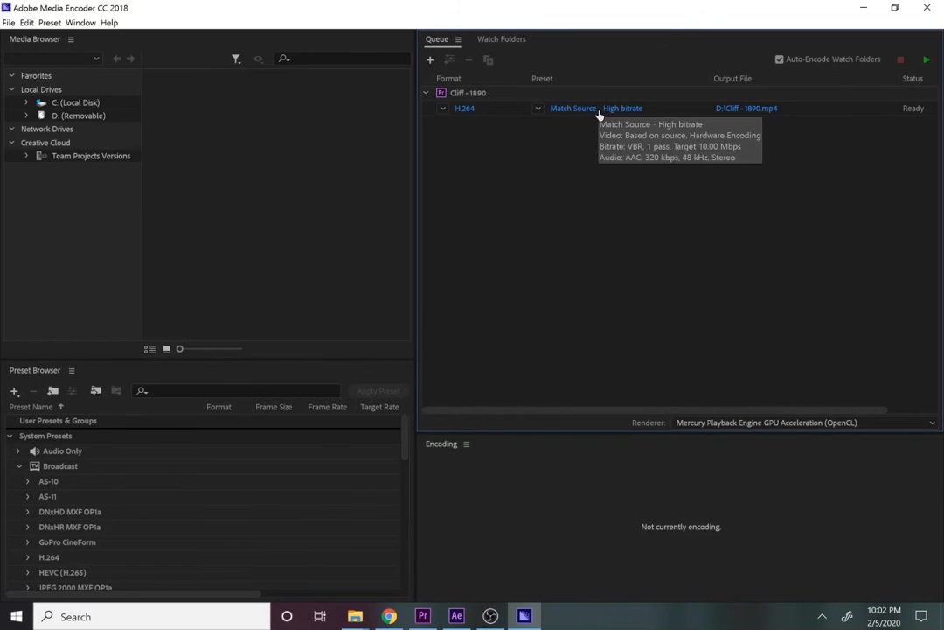
pyautogui.click(537, 114)
pyautogui.click(552, 134)
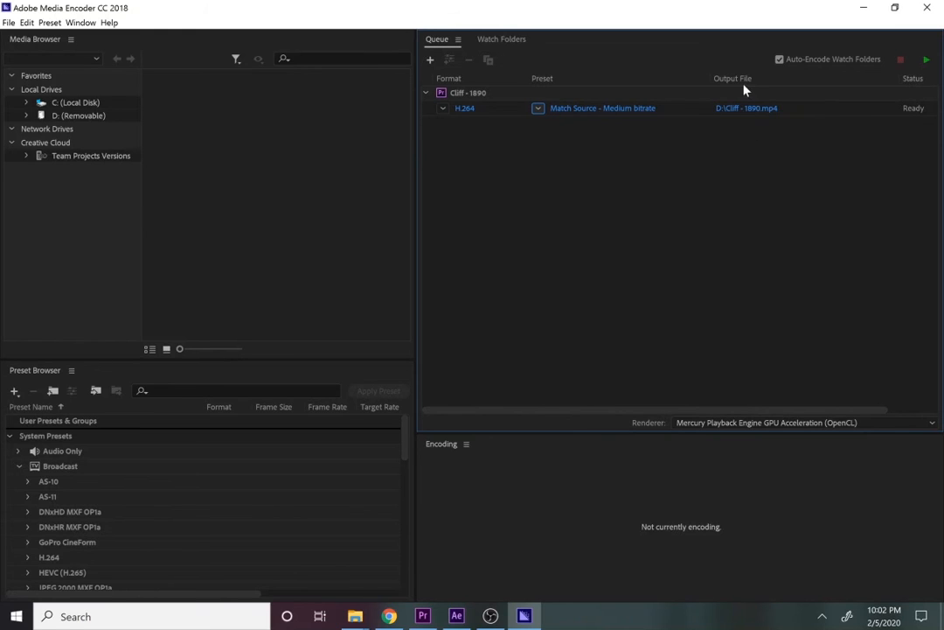
# Name the output file "motion grpahics 1" and save it as an MP4 on the SDHC (D:) drive.
pyautogui.click(739, 108)
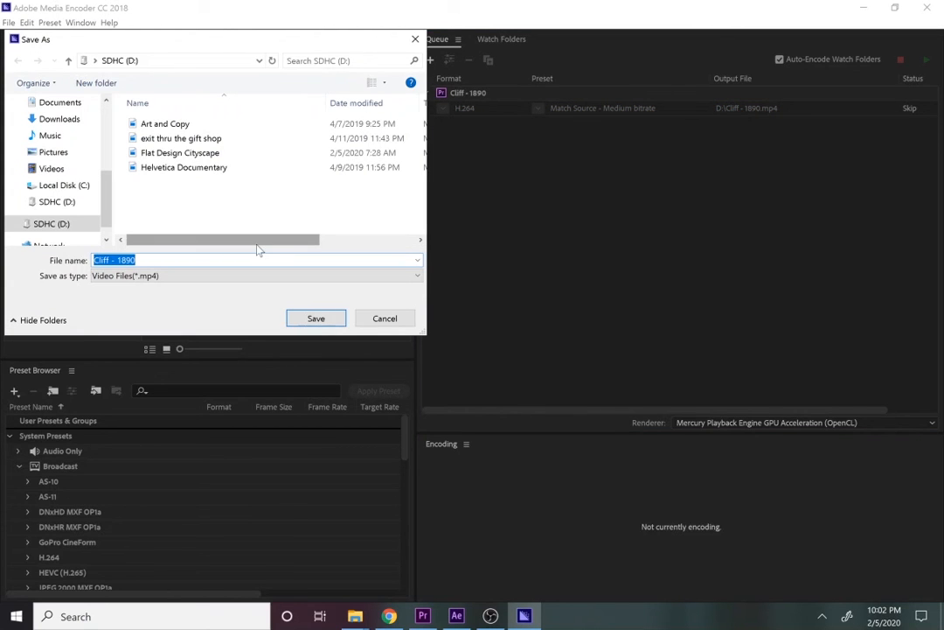
pyautogui.write('a')
pyautogui.press('BackSpace')
pyautogui.write('motion grpahics 1')
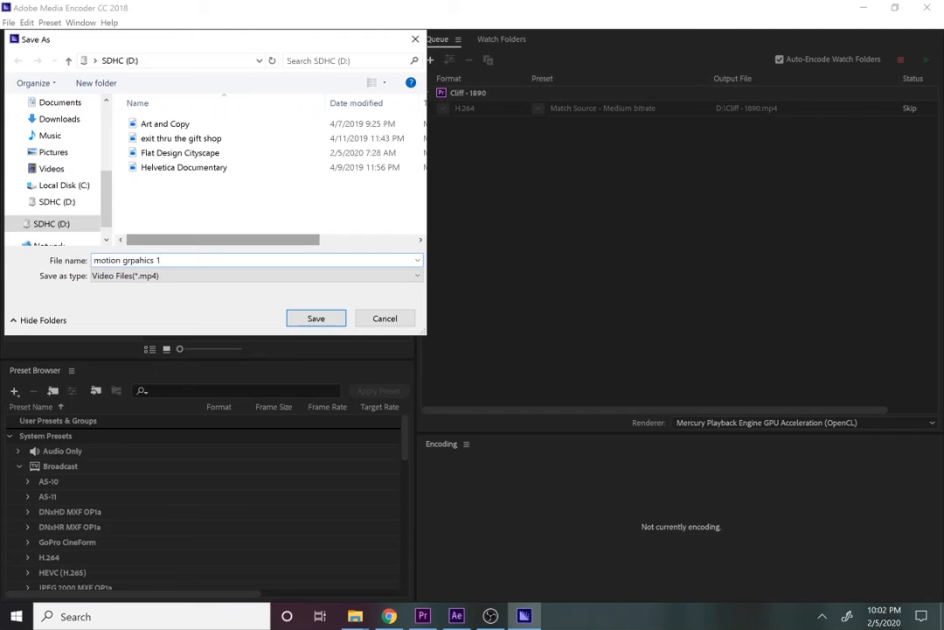
pyautogui.click(319, 323)
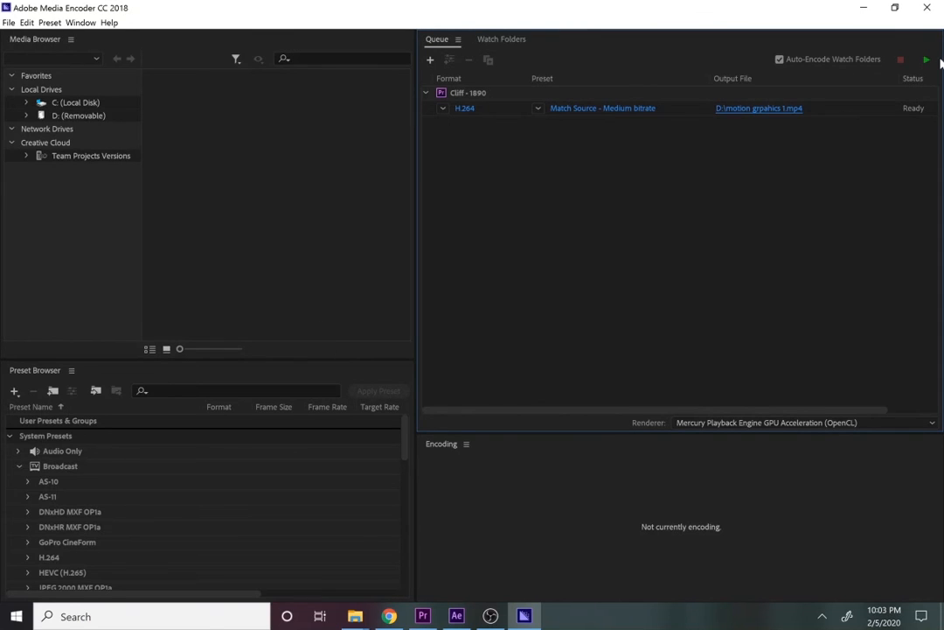
# Set the renderer to Mercury Playback Engine Software Only and start encoding the queue.
pyautogui.click(714, 424)
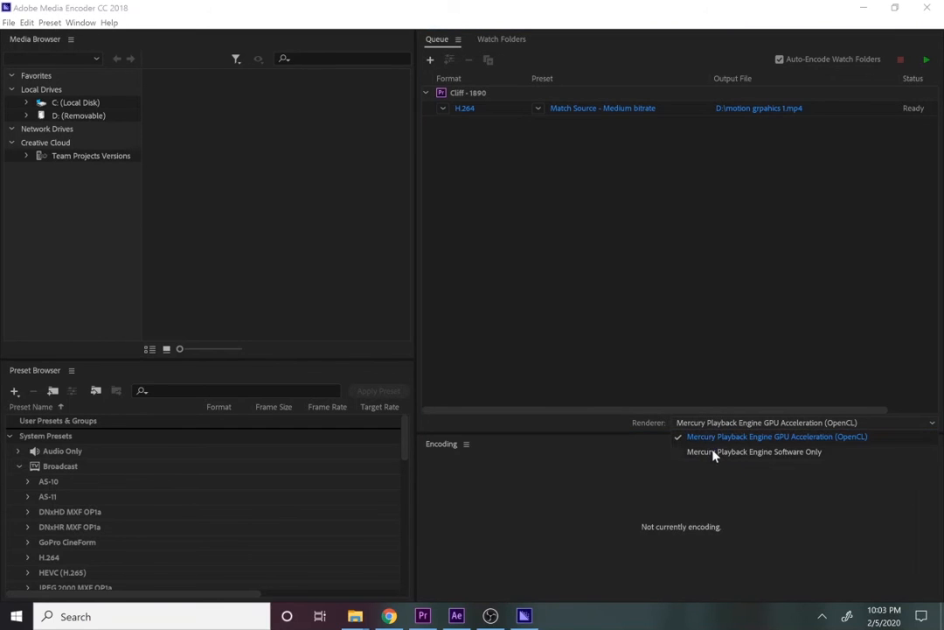
pyautogui.click(714, 452)
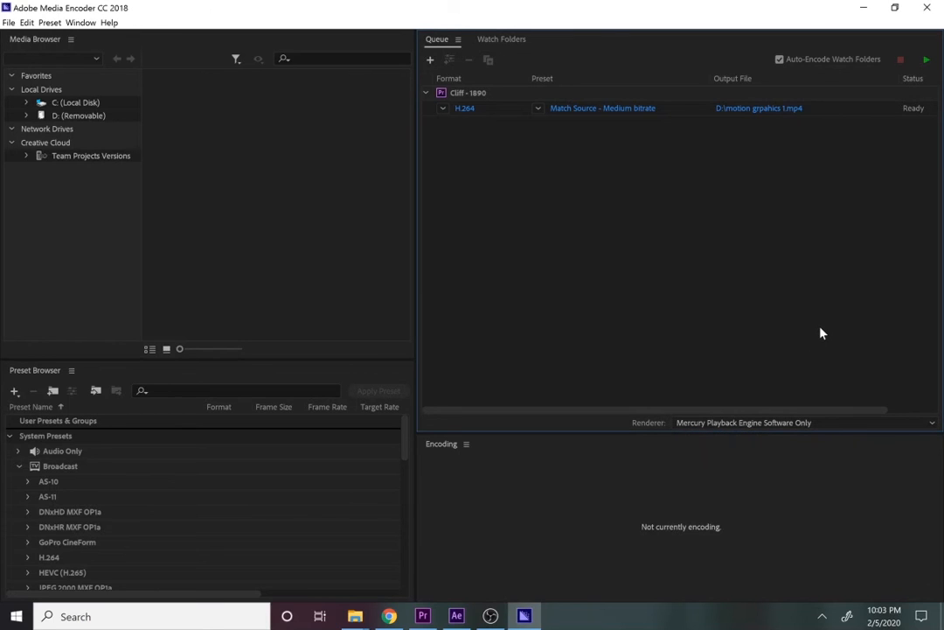
pyautogui.click(927, 61)
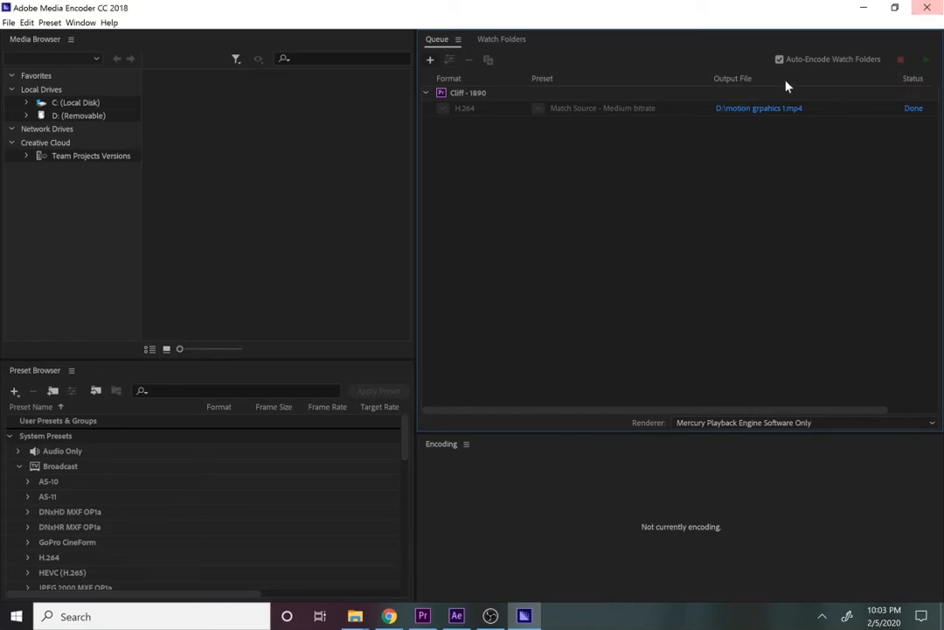
# Open the exported video's folder, play "motion grpahics 1" to review it, and close the player.
pyautogui.click(745, 109)
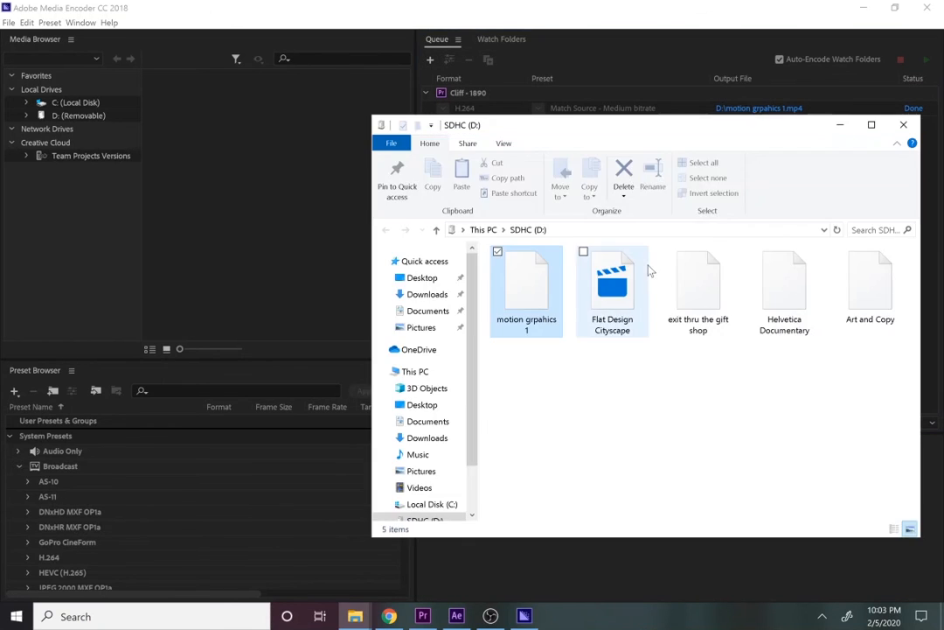
pyautogui.click(529, 319)
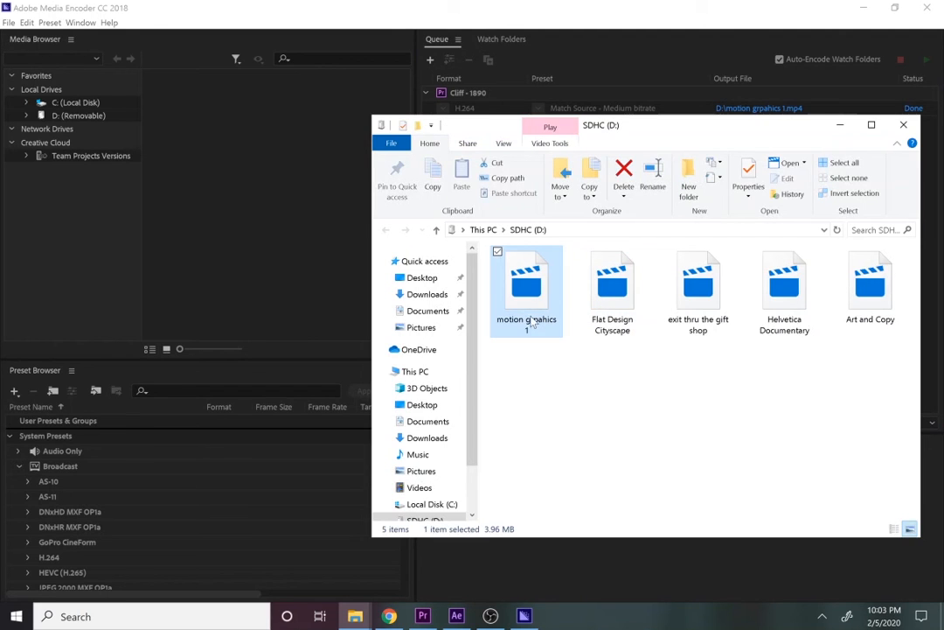
pyautogui.doubleClick(529, 320)
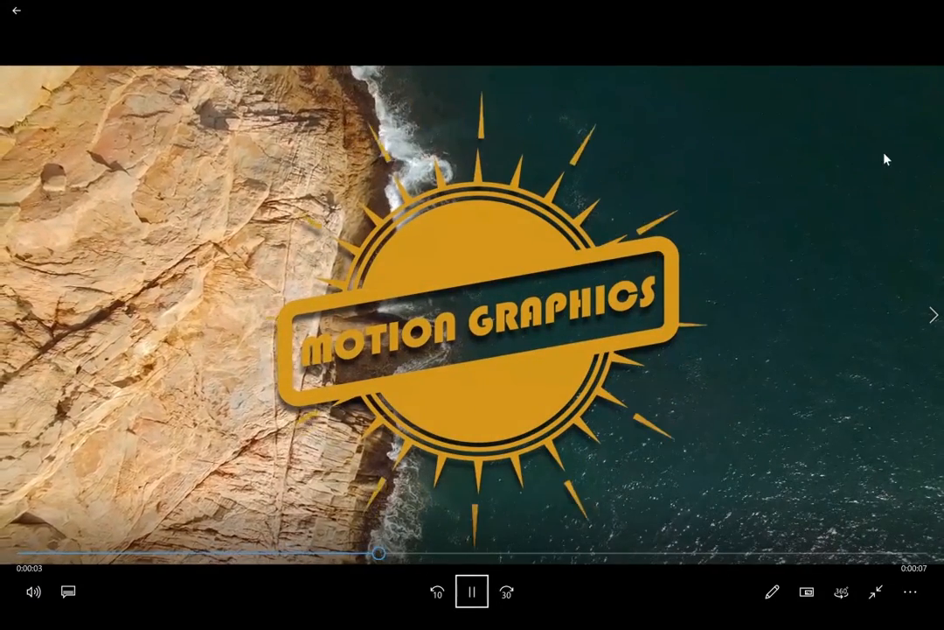
pyautogui.press('Escape')
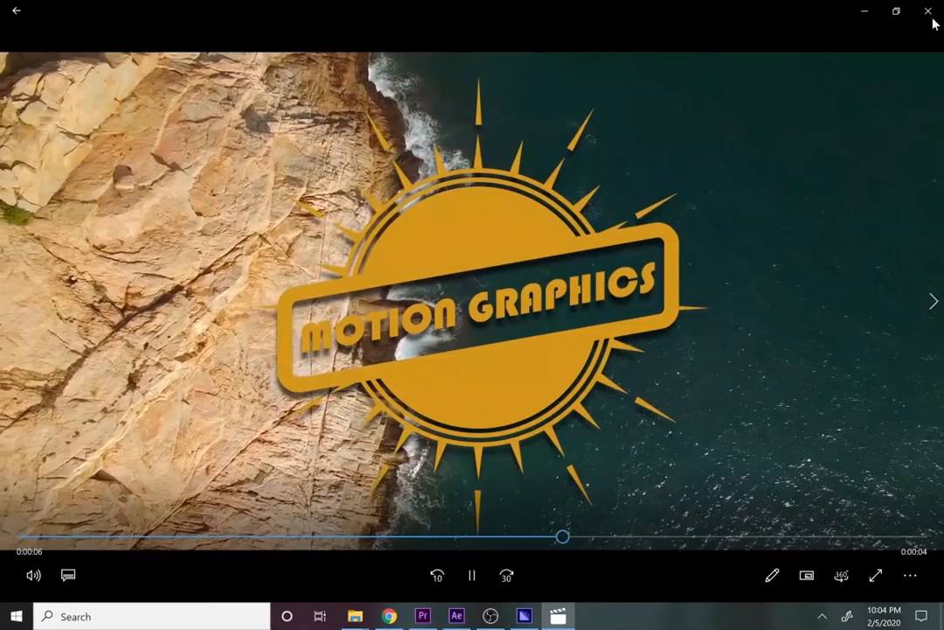
pyautogui.click(927, 11)
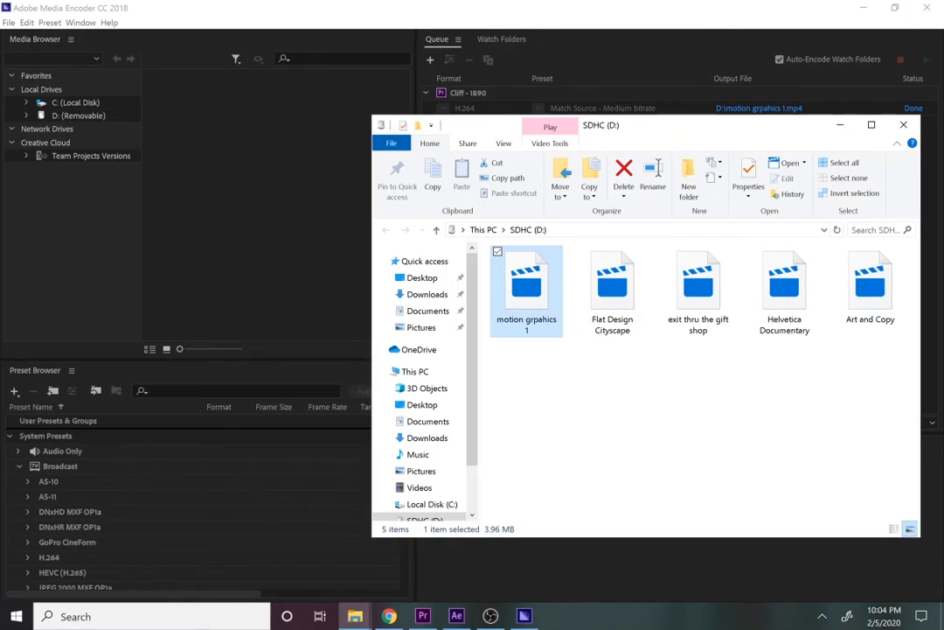
pyautogui.click(392, 618)
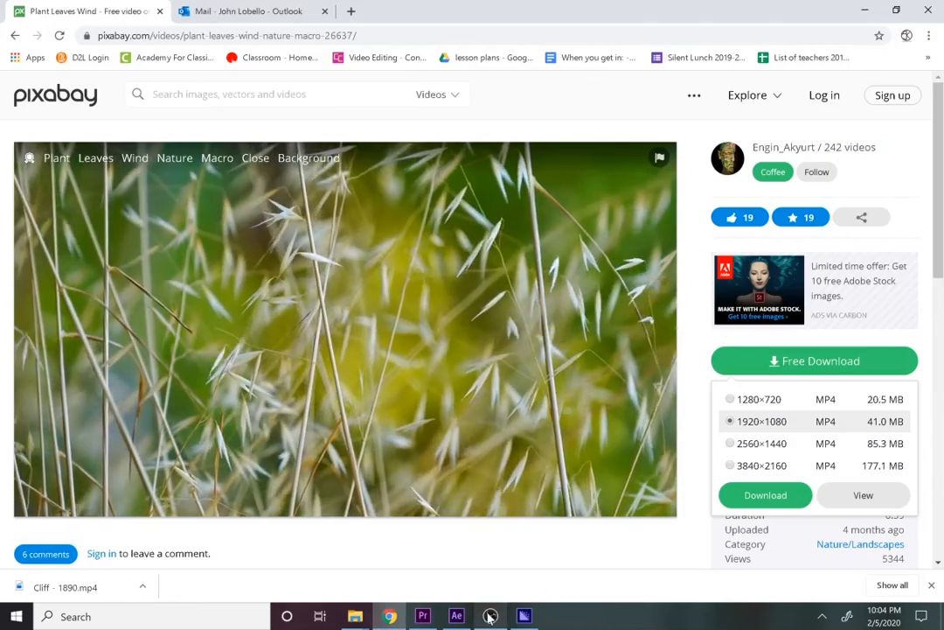